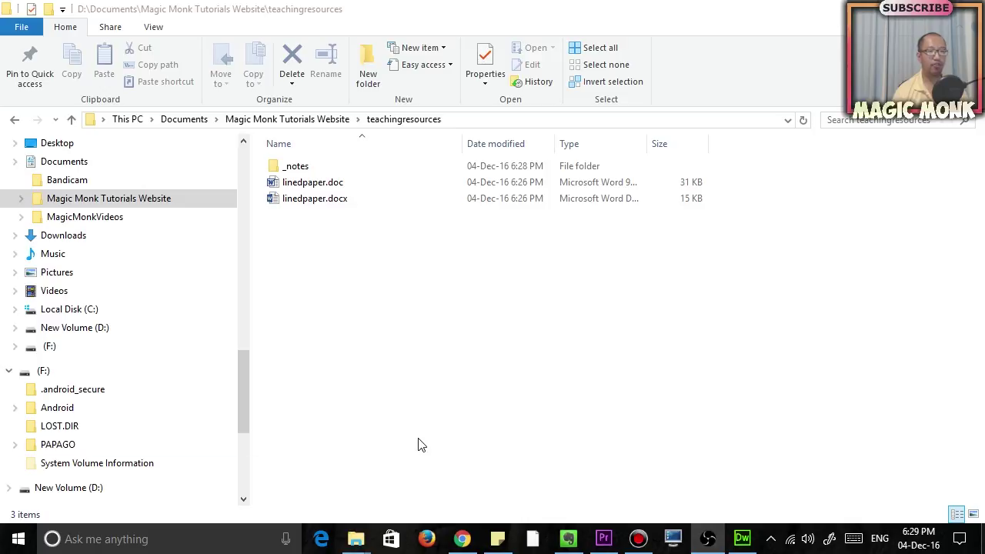
Open linedpaper.docx from the teachingresources folder and look over the lined page from start to end.
{"action": "left_click", "coordinate": [416, 348]}
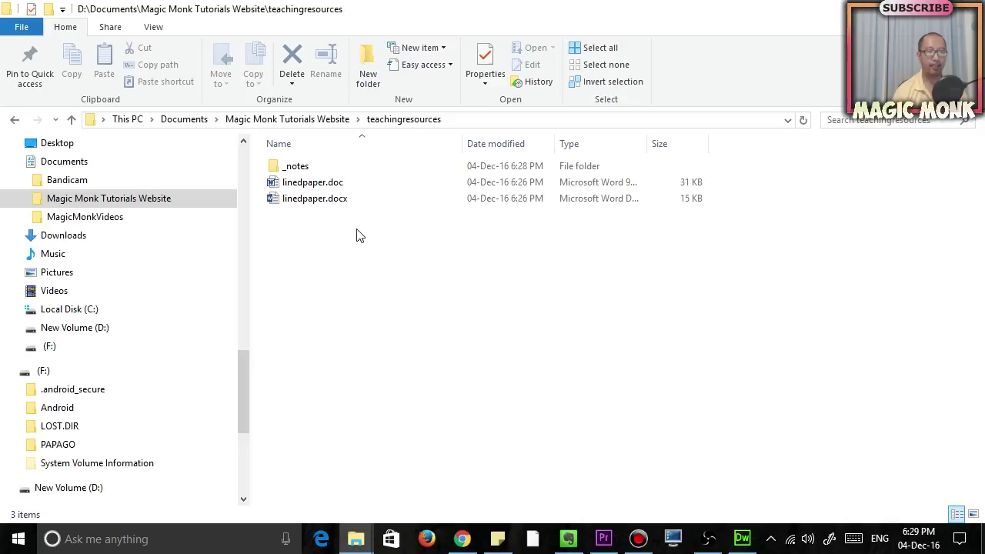
{"action": "double_click", "coordinate": [330, 202]}
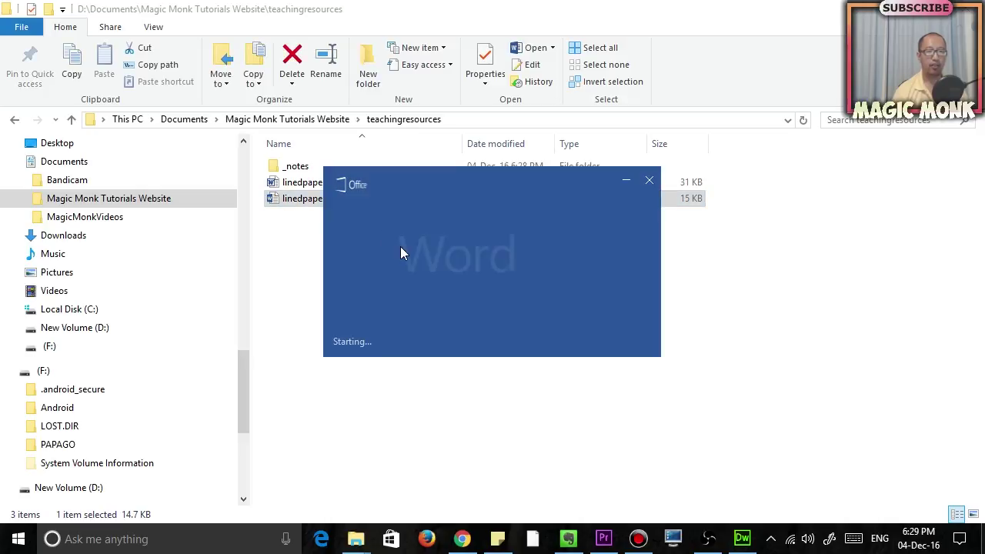
{"action": "scroll", "coordinate": [413, 331], "scroll_direction": "down", "scroll_amount": 10}
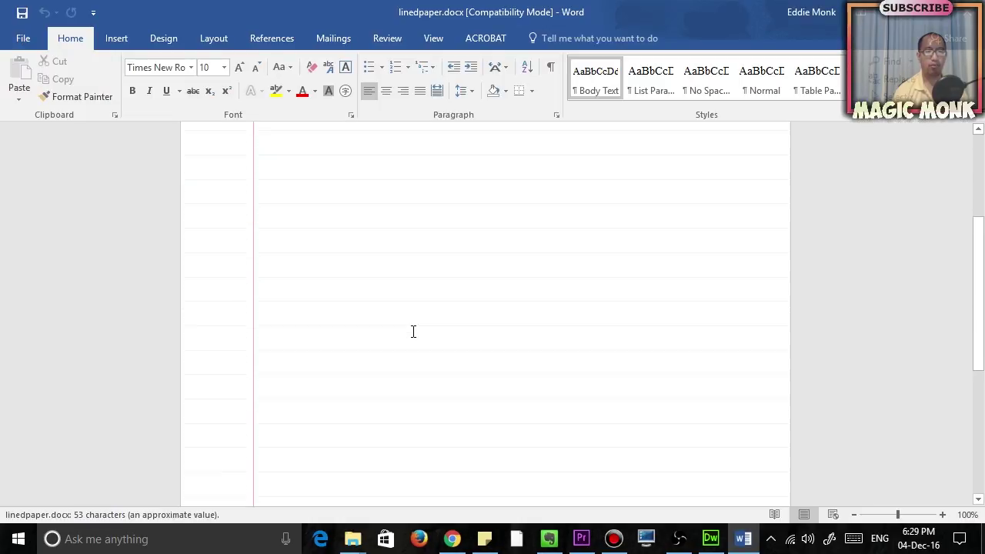
{"action": "scroll", "coordinate": [413, 331], "scroll_direction": "up", "scroll_amount": 10}
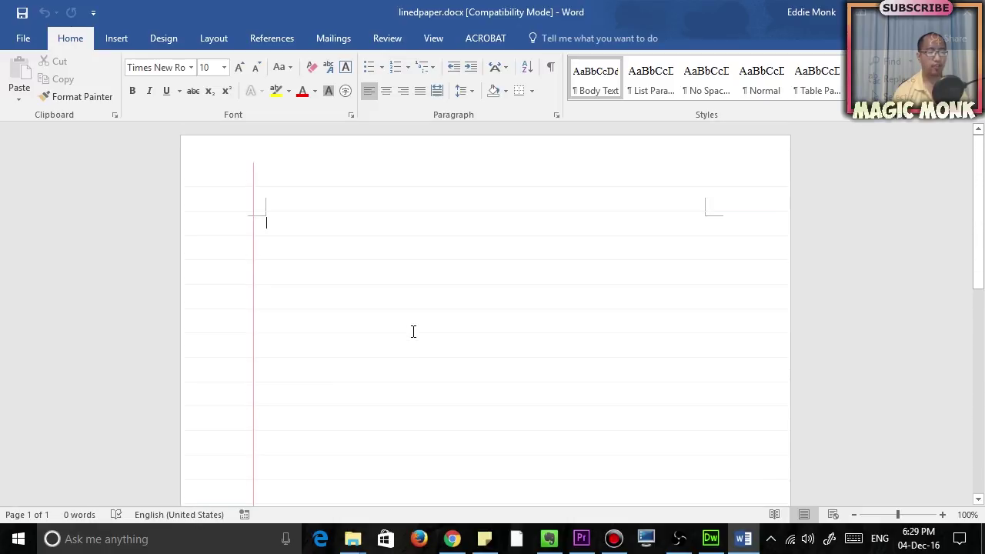
{"action": "scroll", "coordinate": [416, 354], "scroll_direction": "down", "scroll_amount": 10}
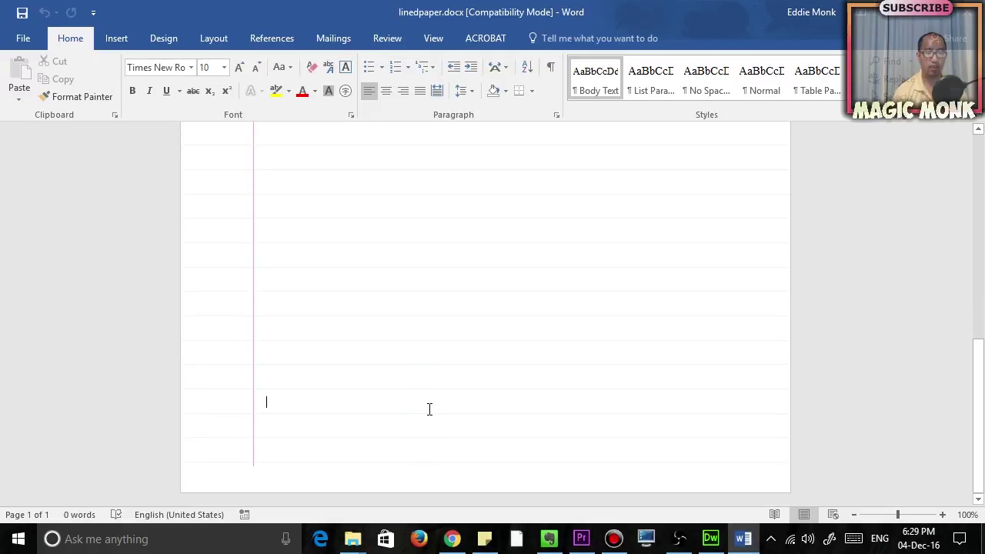
Add blank lines past the end of the first page and enter the sample text "dfdfdf" on the second page.
{"action": "key", "text": "Return"}
{"action": "key", "text": "Return"}
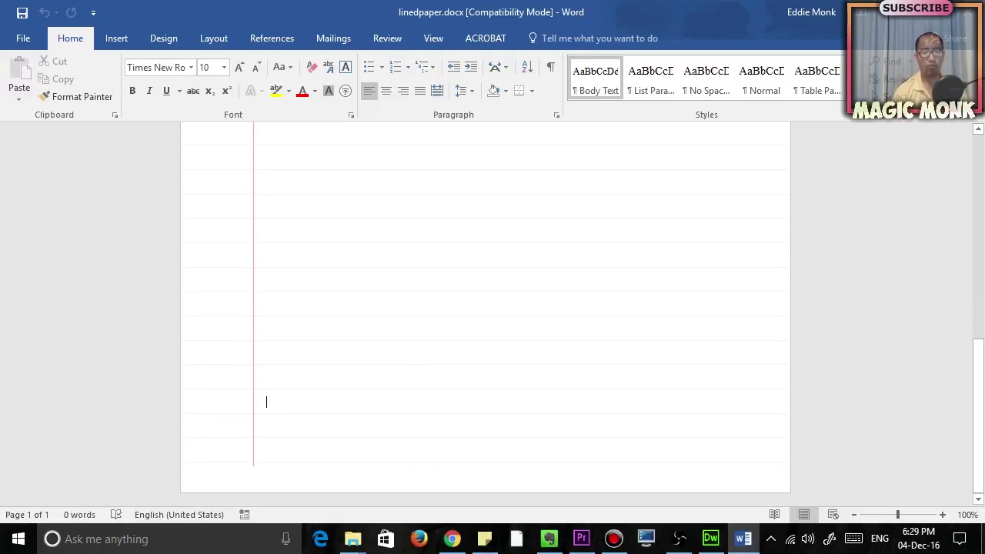
{"action": "key", "text": "Return"}
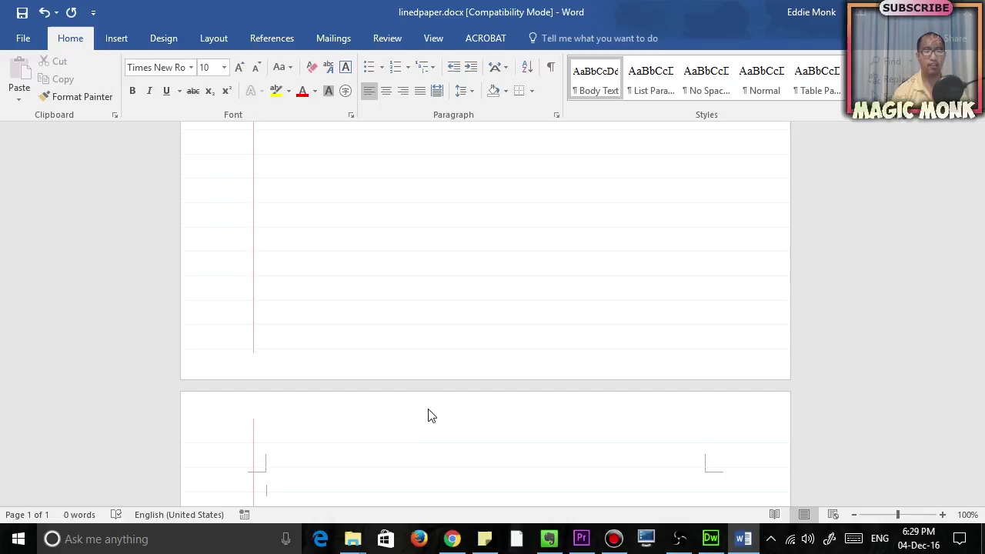
{"action": "scroll", "coordinate": [431, 411], "scroll_direction": "down", "scroll_amount": 3}
{"action": "key", "text": "Return"}
{"action": "key", "text": "Return"}
{"action": "key", "text": "Return"}
{"action": "type", "text": "sdf"}
{"action": "scroll", "coordinate": [488, 363], "scroll_direction": "down", "scroll_amount": 5}
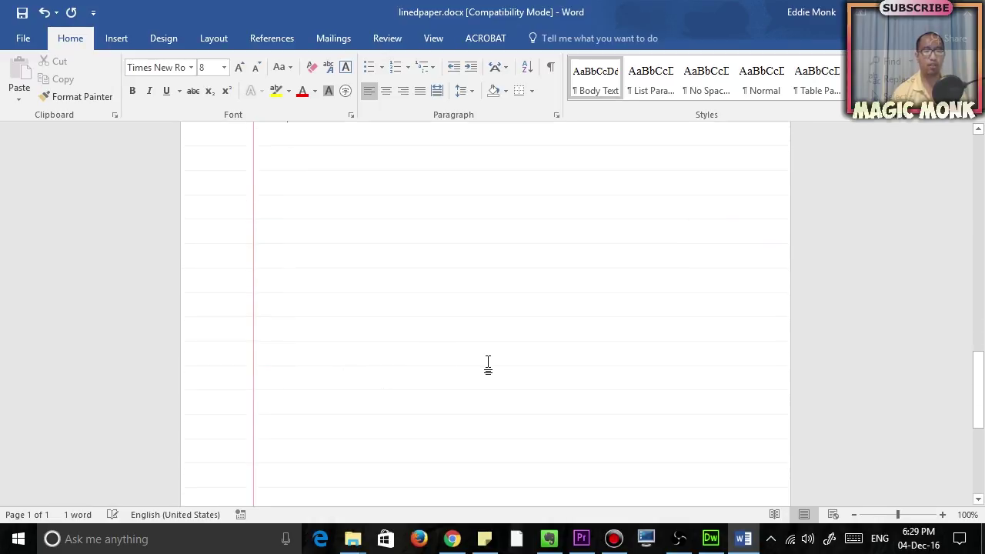
Enter centred sample text "dfdfdfdf" lower on the second page, and extend the document onto a third page with "dfdfdf".
{"action": "double_click", "coordinate": [488, 363]}
{"action": "type", "text": "df dfdf"}
{"action": "scroll", "coordinate": [459, 403], "scroll_direction": "down", "scroll_amount": 5}
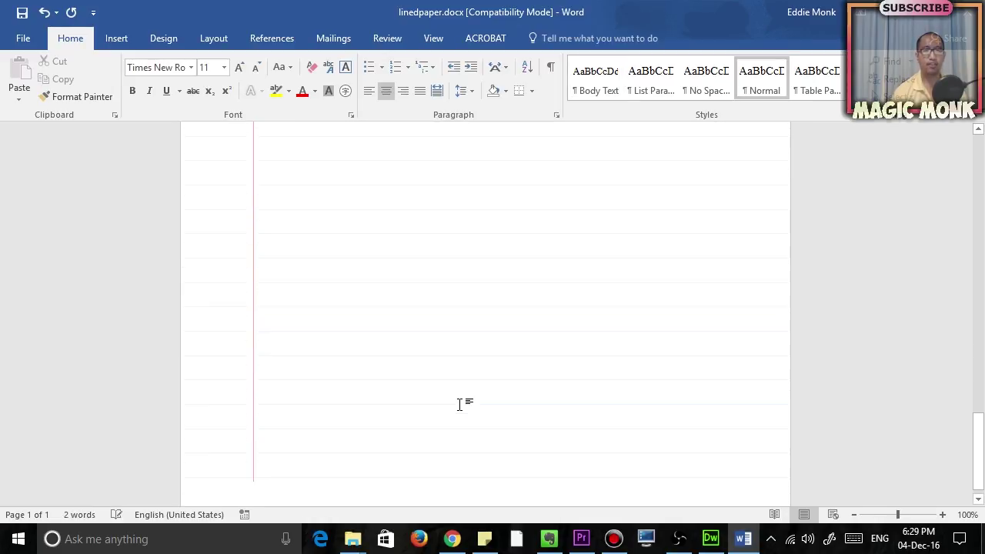
{"action": "double_click", "coordinate": [440, 385]}
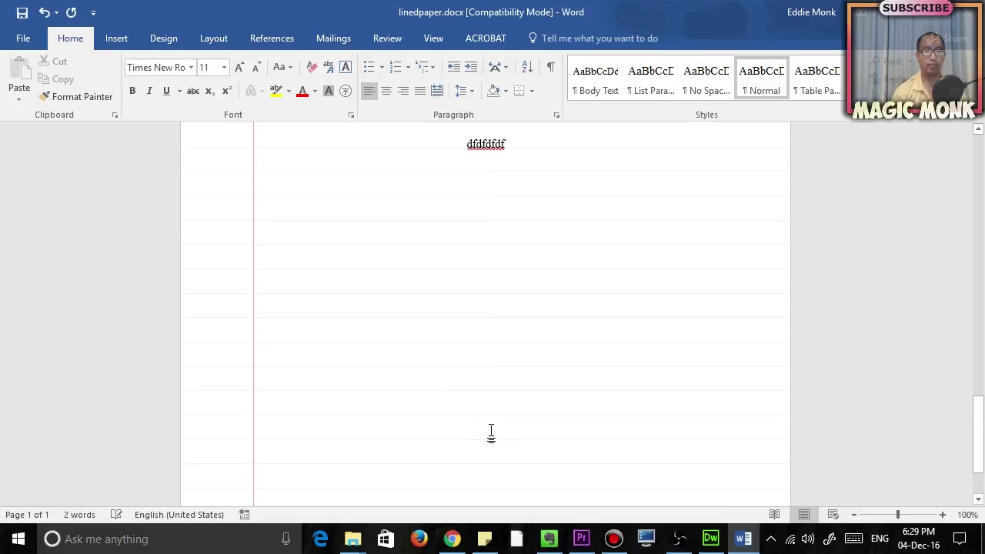
{"action": "key", "text": "Return"}
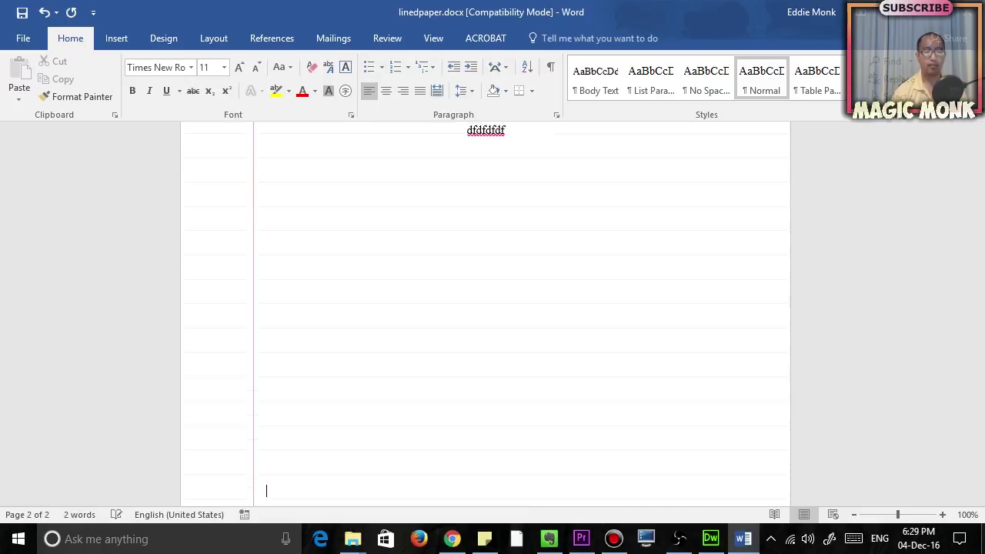
{"action": "type", "text": "dfdfdf"}
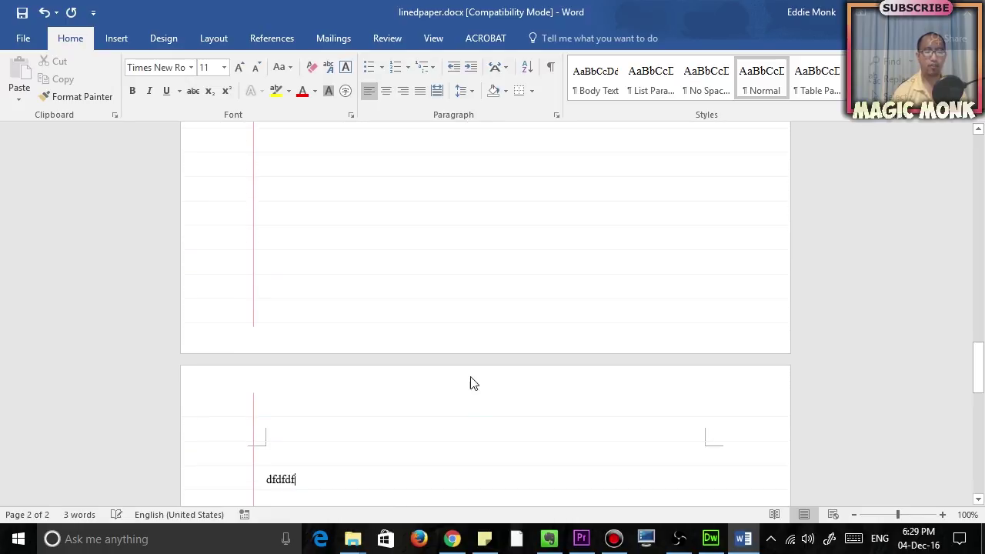
Delete all the sample text and blank lines from the lined document, and check the remaining page.
{"action": "scroll", "coordinate": [471, 382], "scroll_direction": "up", "scroll_amount": 5}
{"action": "scroll", "coordinate": [468, 364], "scroll_direction": "up", "scroll_amount": 15}
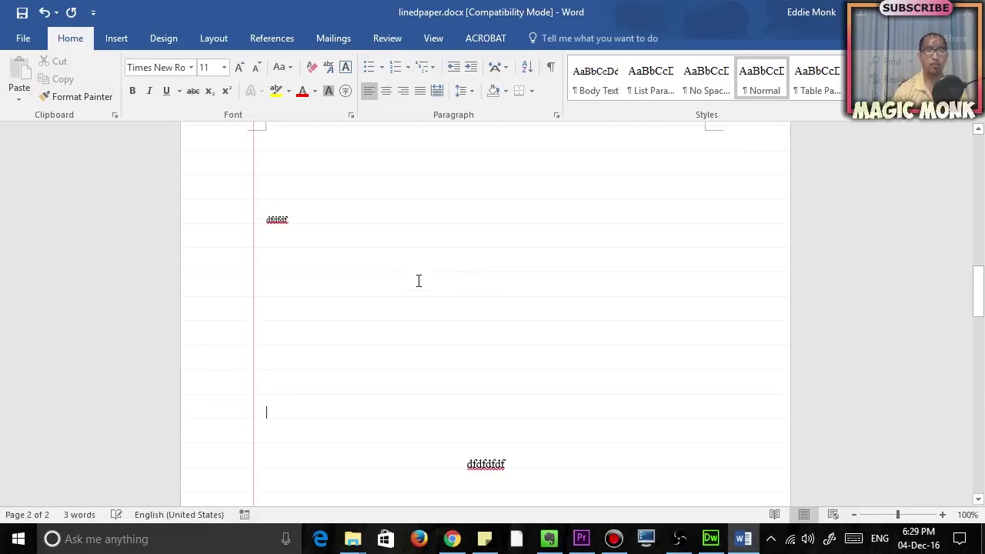
{"action": "scroll", "coordinate": [422, 284], "scroll_direction": "up", "scroll_amount": 5}
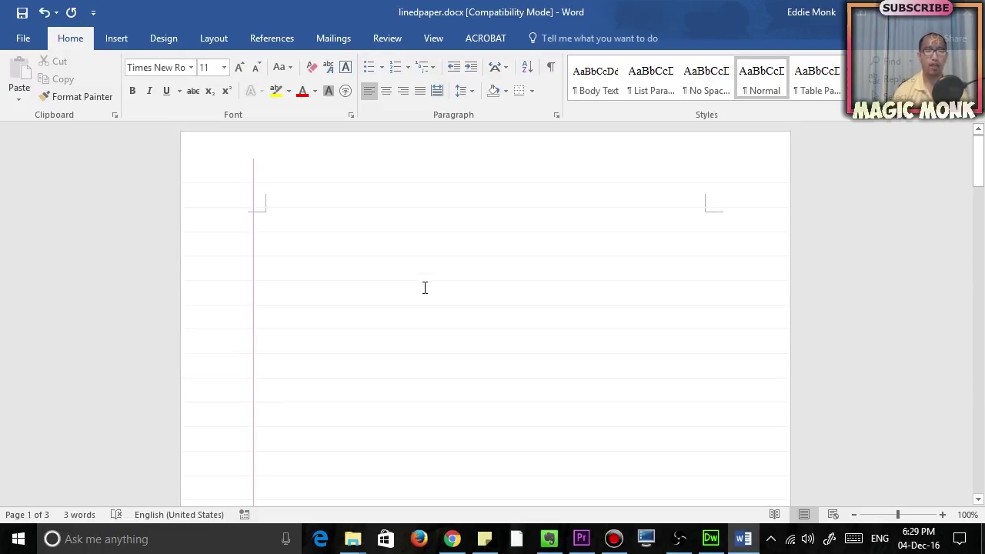
{"action": "key", "text": "ctrl+a"}
{"action": "key", "text": "Delete"}
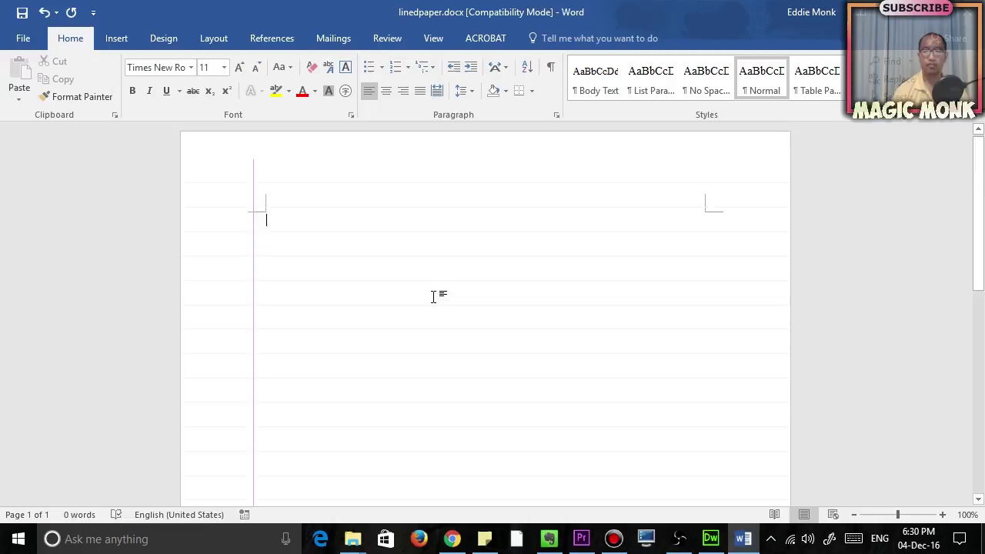
{"action": "scroll", "coordinate": [431, 294], "scroll_direction": "down", "scroll_amount": 8}
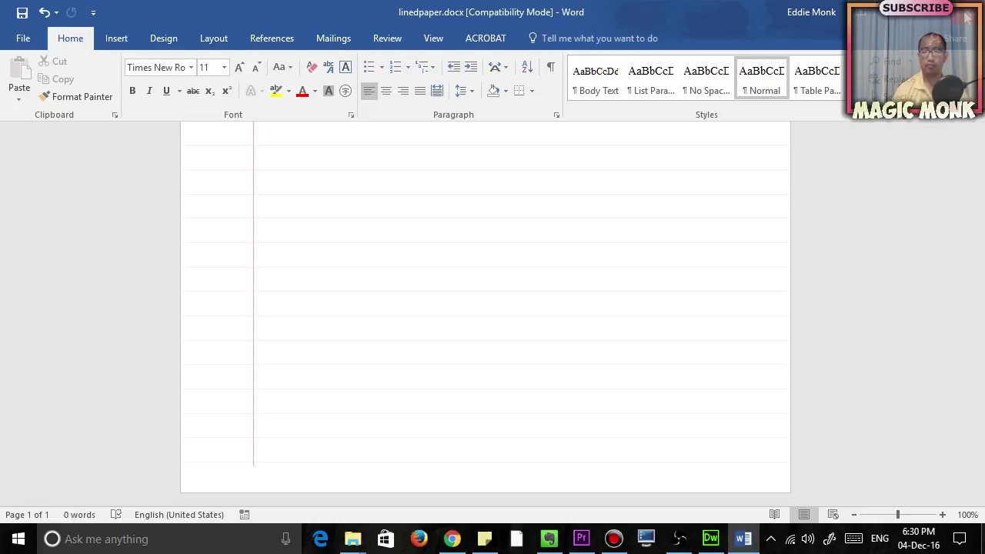
Switch to OneNote 2016 and add a new blank page to New Section 2.
{"action": "left_click", "coordinate": [129, 541]}
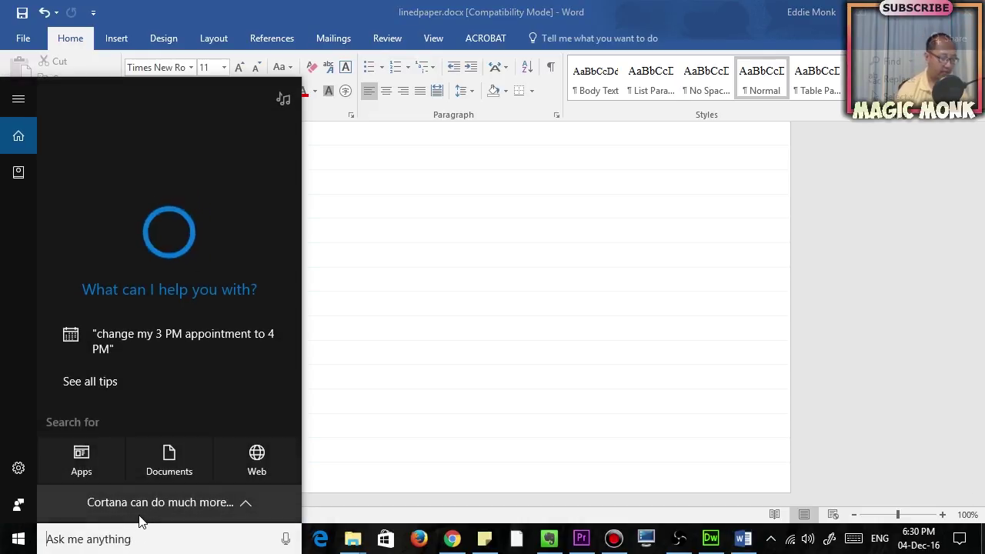
{"action": "type", "text": "onenote"}
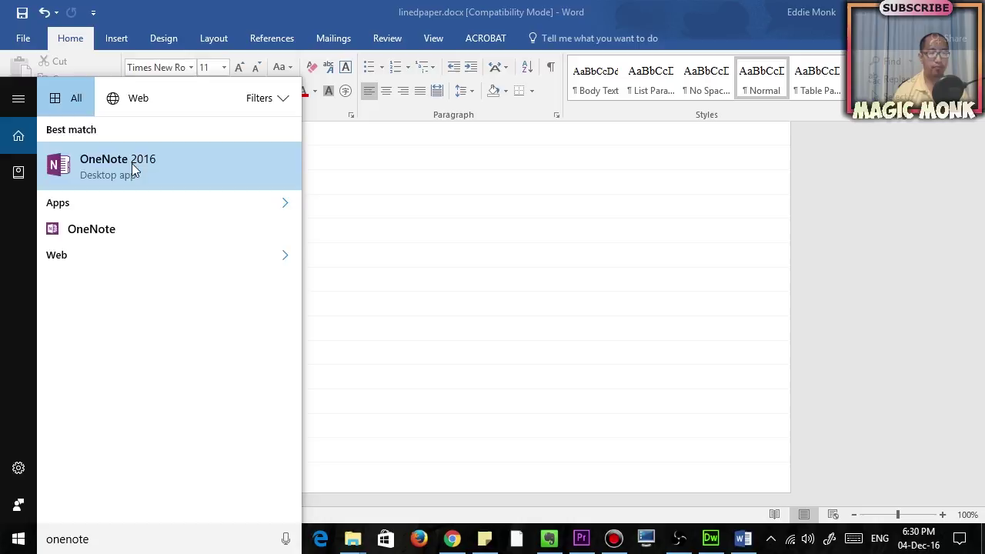
{"action": "left_click", "coordinate": [131, 163]}
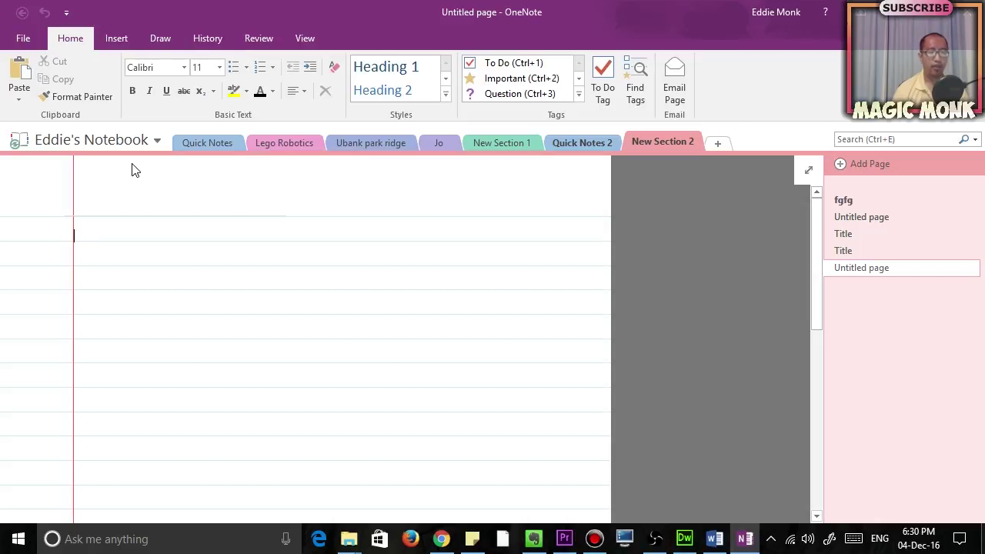
{"action": "left_click", "coordinate": [862, 166]}
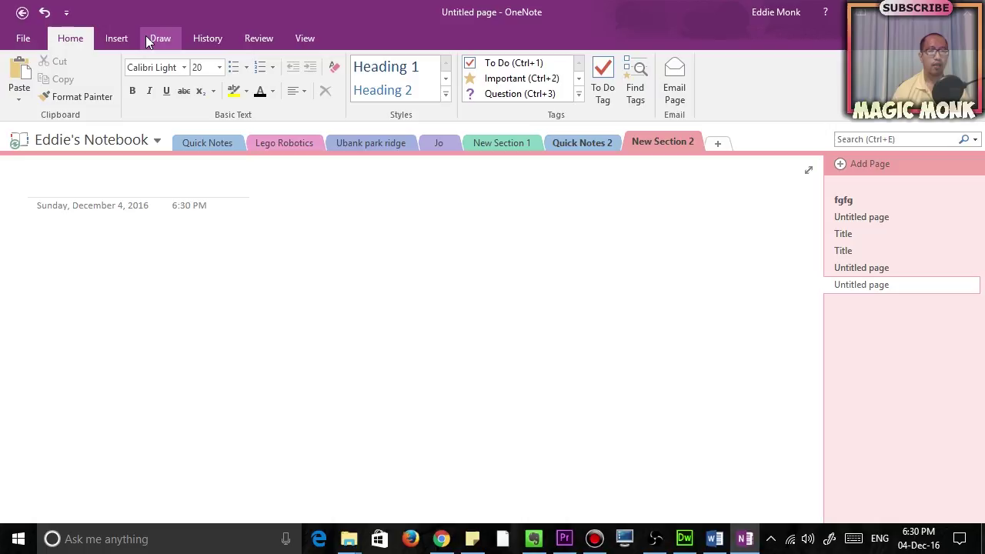
Try the second-widest horizontal rule line style on the new page, followed by the widest one.
{"action": "left_click", "coordinate": [308, 39]}
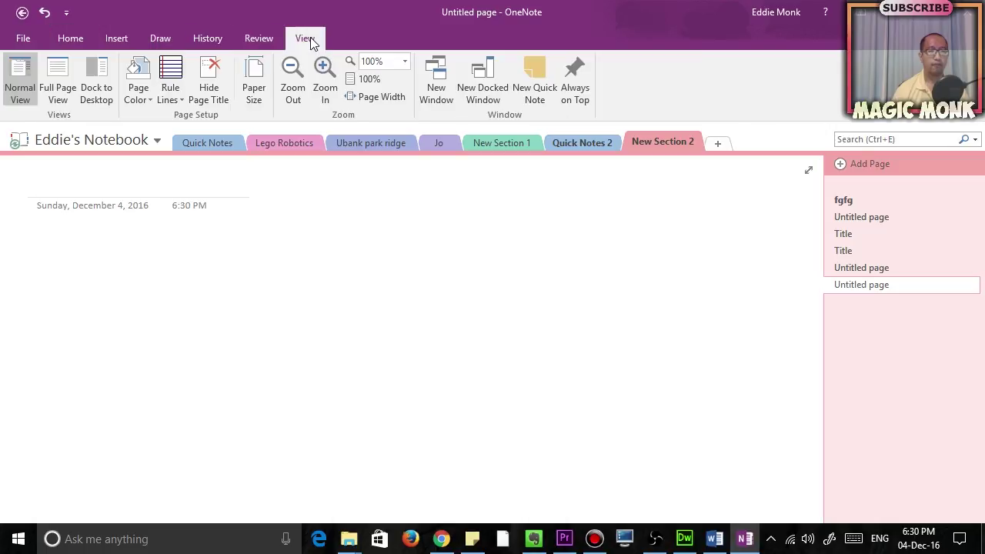
{"action": "left_click", "coordinate": [177, 101]}
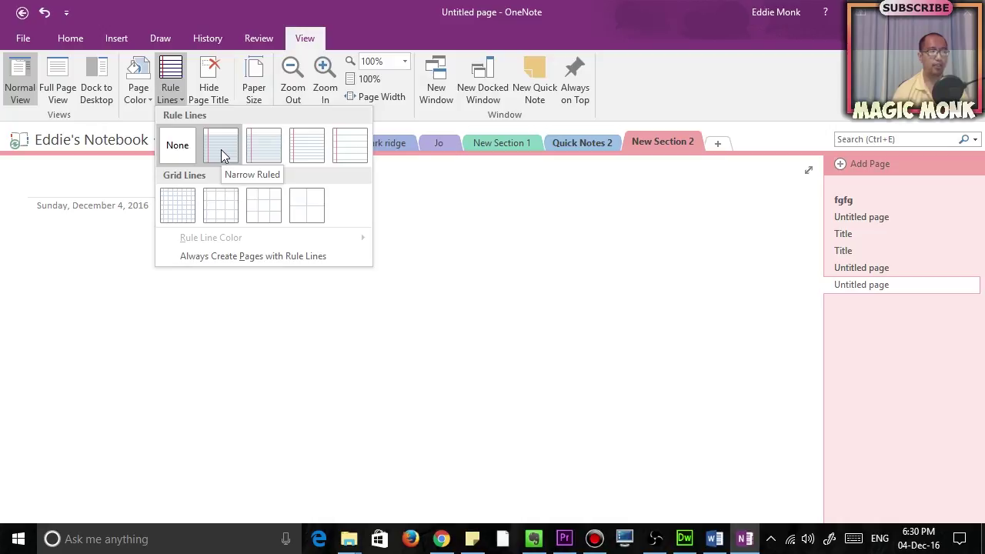
{"action": "left_click", "coordinate": [313, 157]}
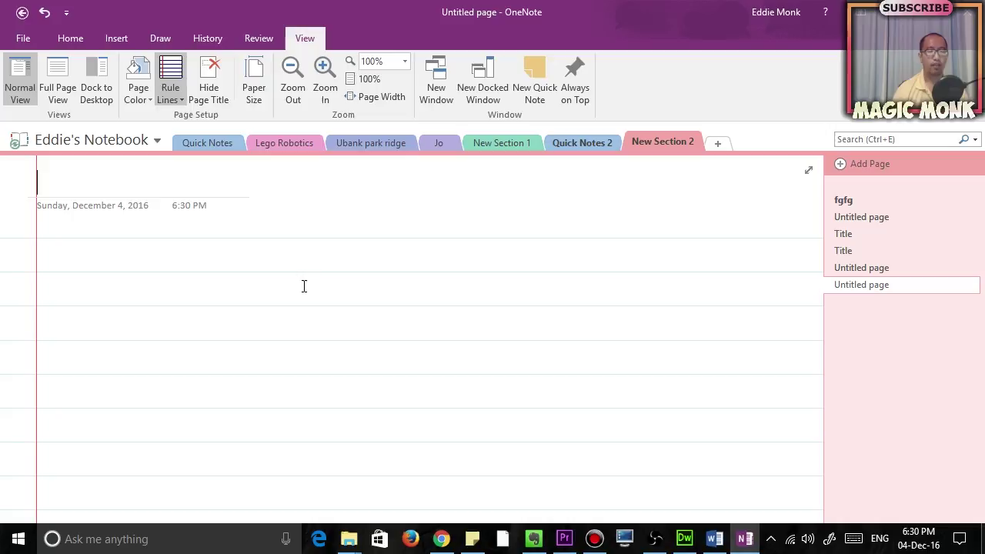
{"action": "left_click", "coordinate": [171, 90]}
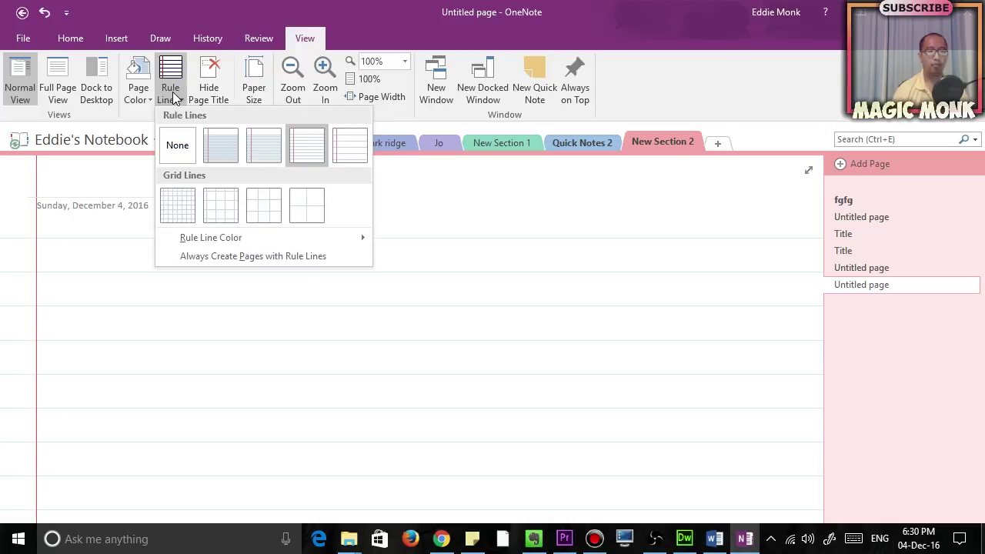
{"action": "left_click", "coordinate": [354, 157]}
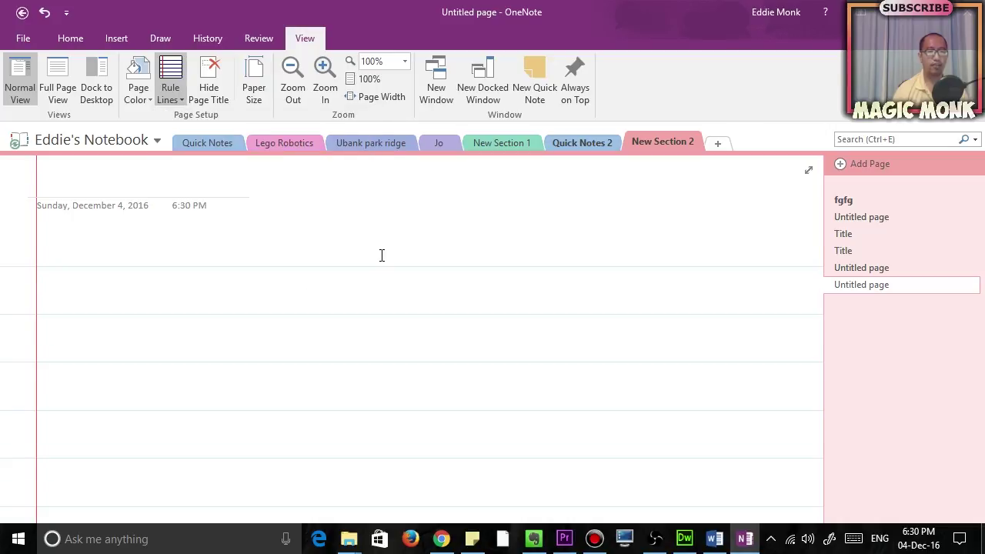
Apply Narrow Ruled lines to the page and delete the date and time below its title.
{"action": "left_click", "coordinate": [175, 96]}
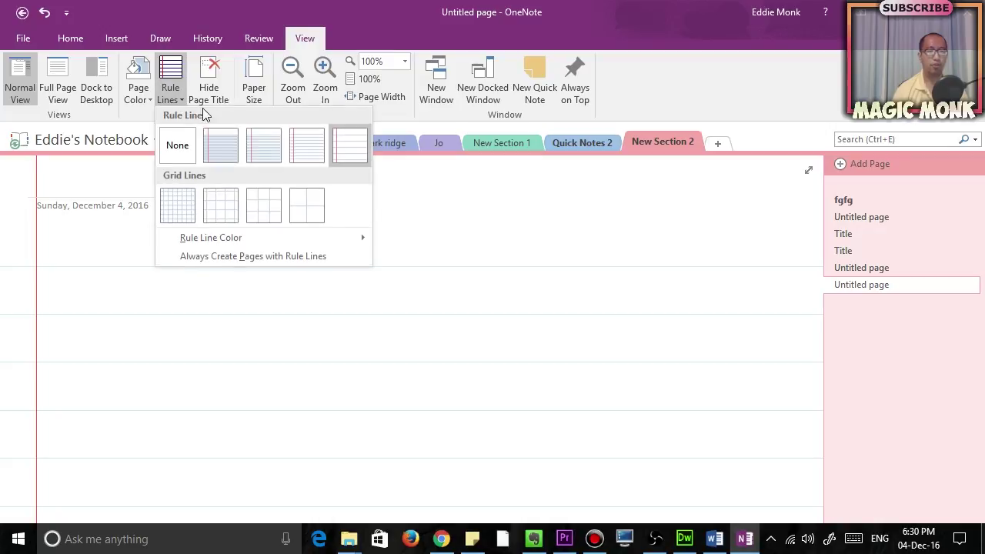
{"action": "left_click", "coordinate": [233, 158]}
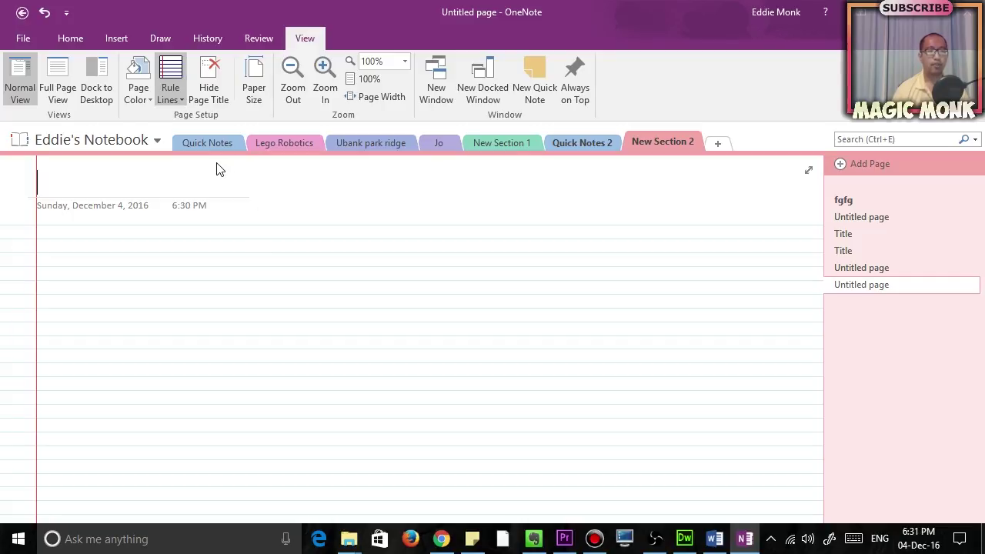
{"action": "left_click", "coordinate": [192, 207]}
{"action": "key", "text": "shift+Tab"}
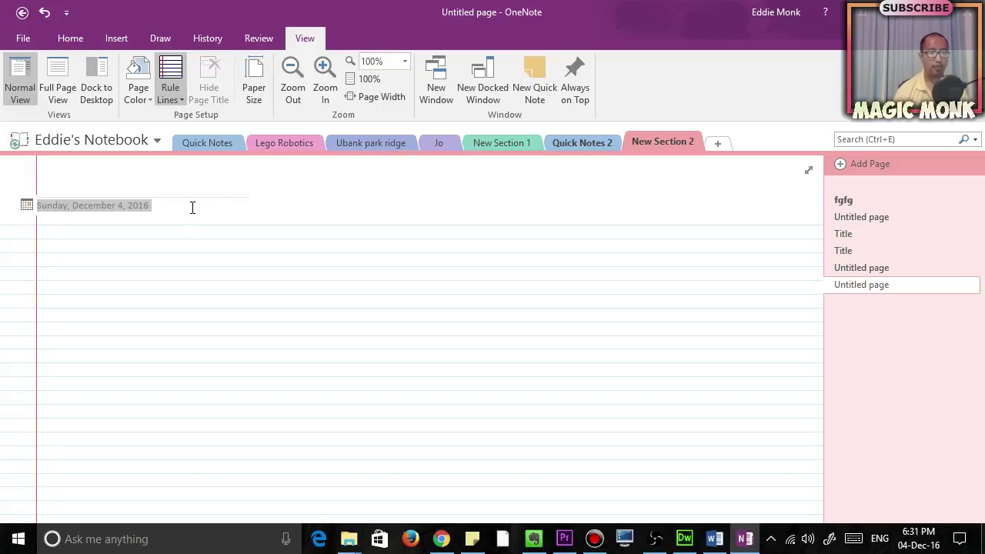
{"action": "key", "text": "Delete"}
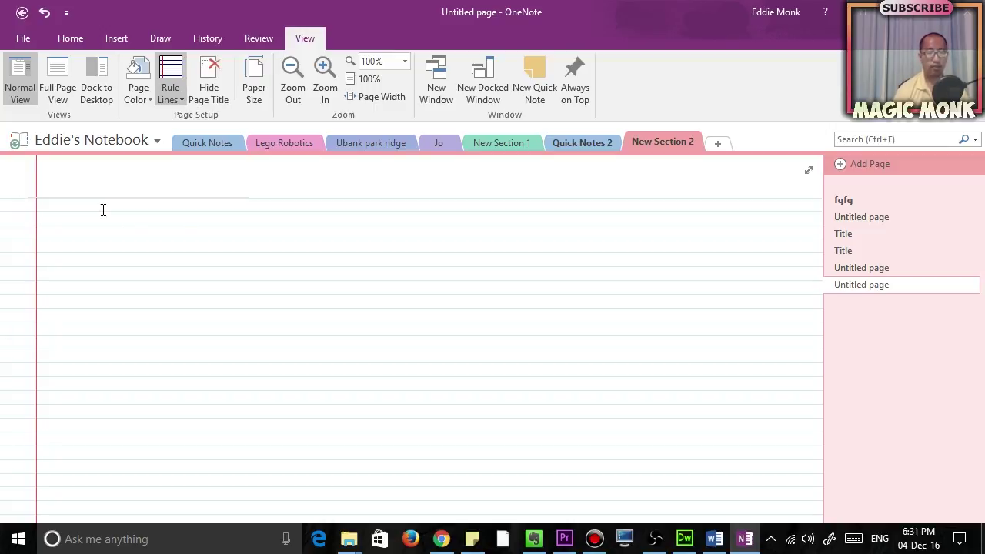
Print the ruled page with Adobe PDF and save it to the Desktop as "lined paper 2".
{"action": "left_click", "coordinate": [23, 38]}
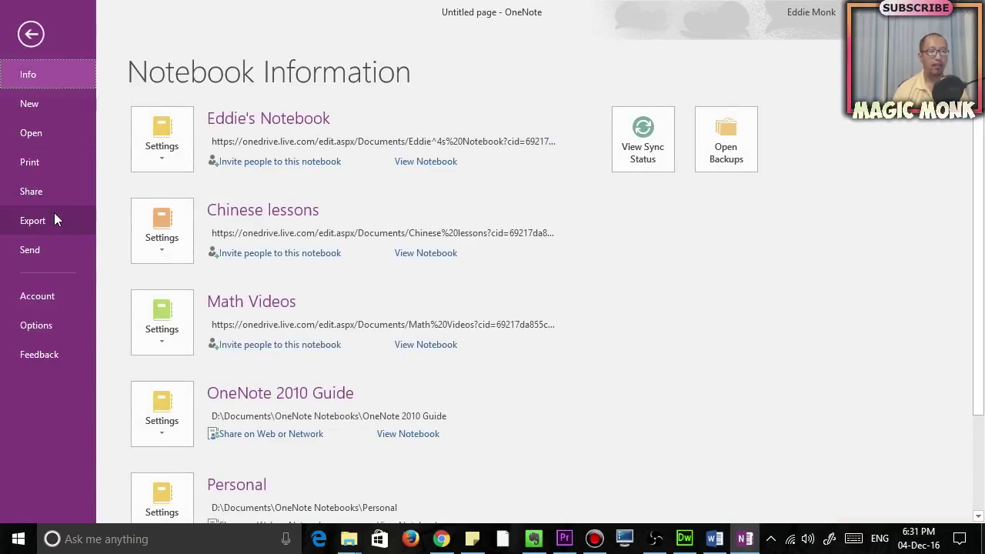
{"action": "left_click", "coordinate": [45, 164]}
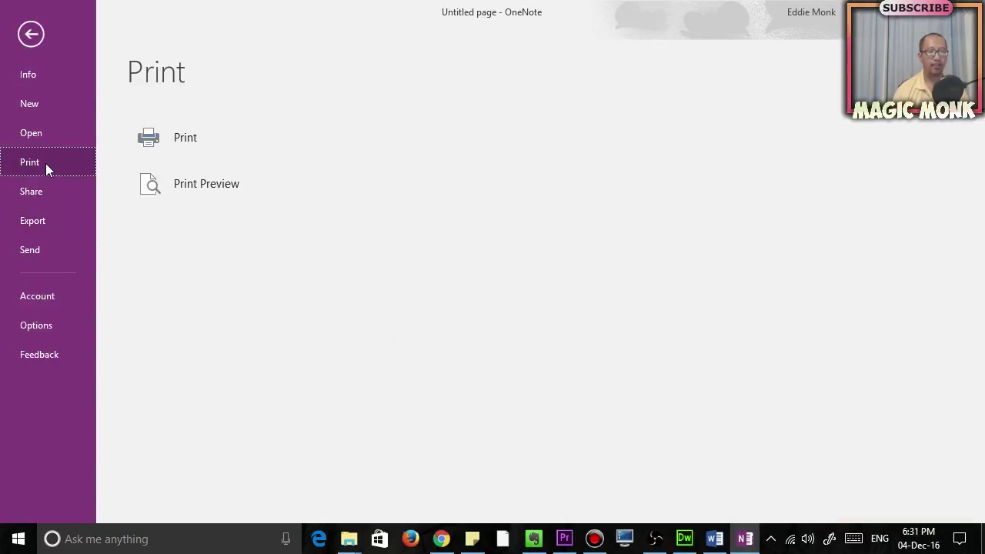
{"action": "left_click", "coordinate": [228, 140]}
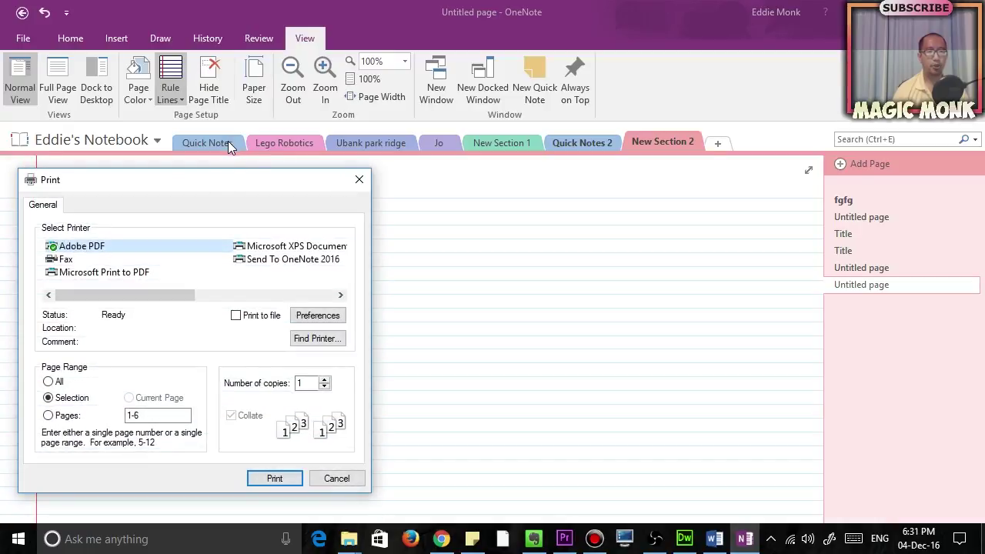
{"action": "left_click_drag", "start_coordinate": [220, 182], "coordinate": [336, 61]}
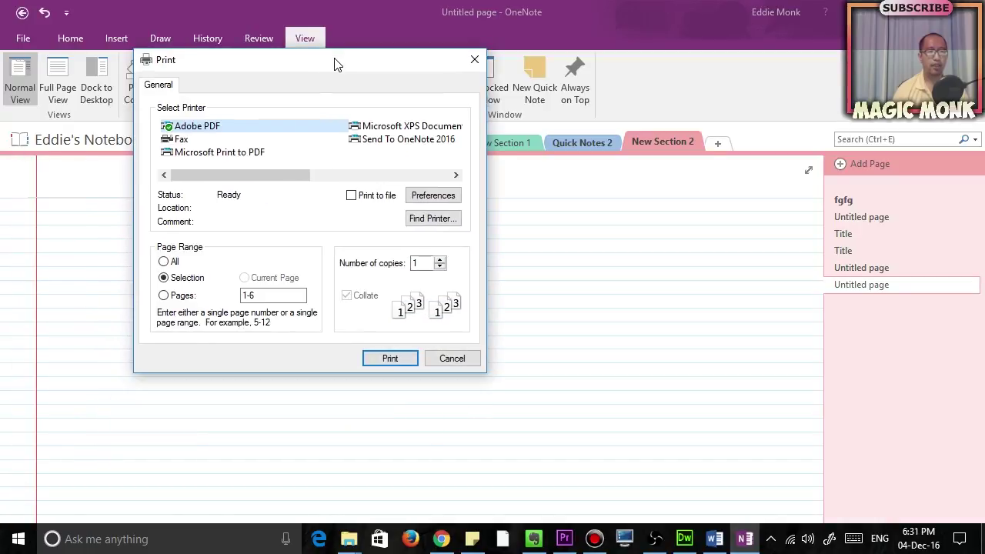
{"action": "left_click", "coordinate": [205, 128]}
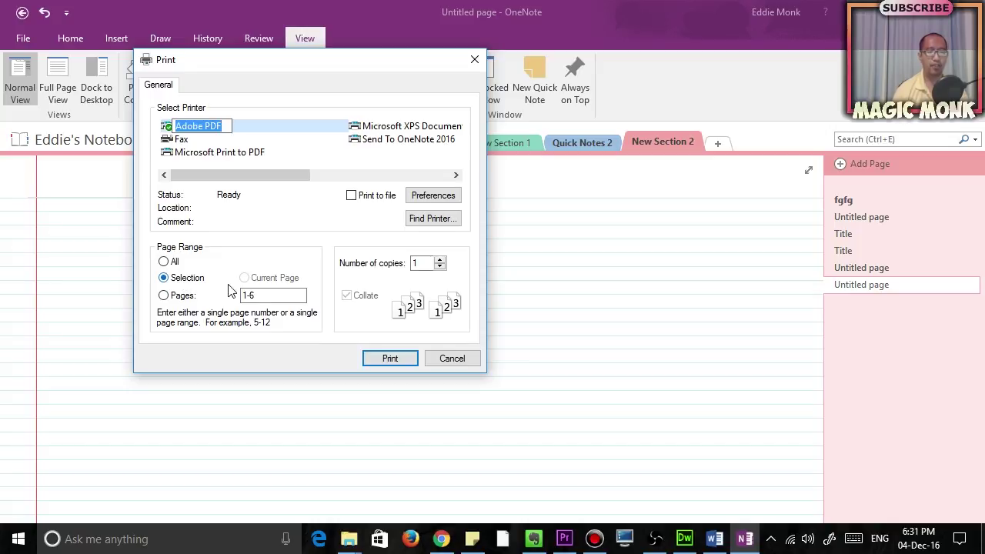
{"action": "key", "text": "Escape"}
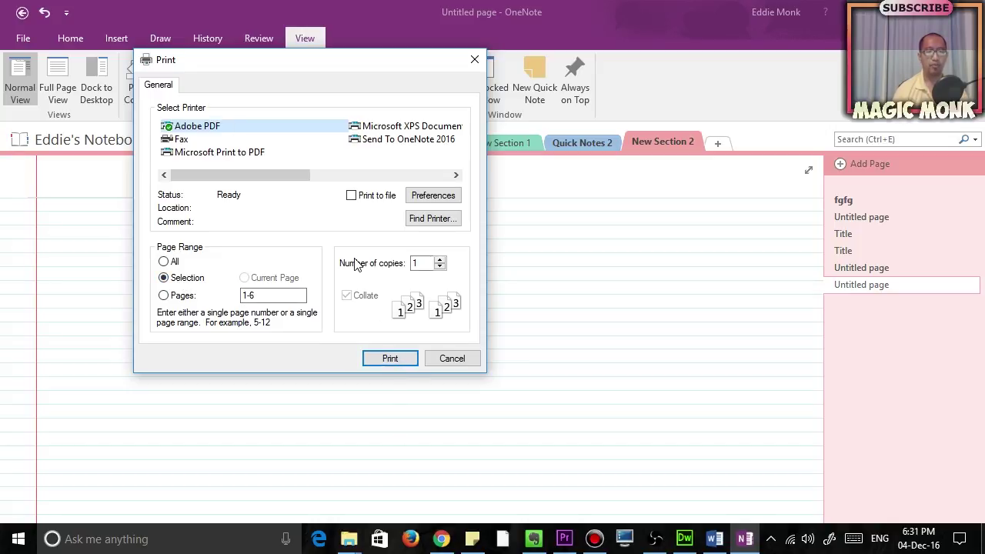
{"action": "left_click", "coordinate": [390, 360]}
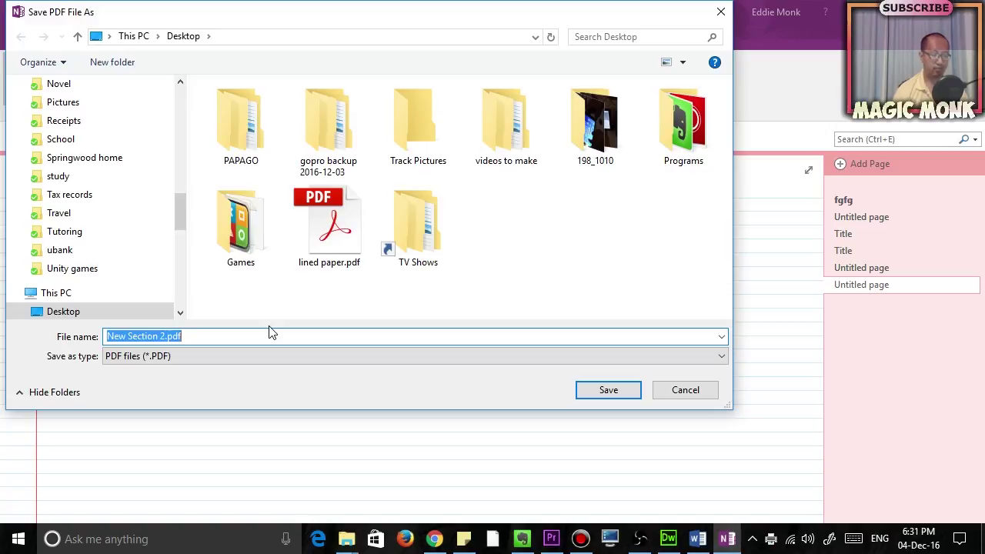
{"action": "type", "text": "lined paper 2"}
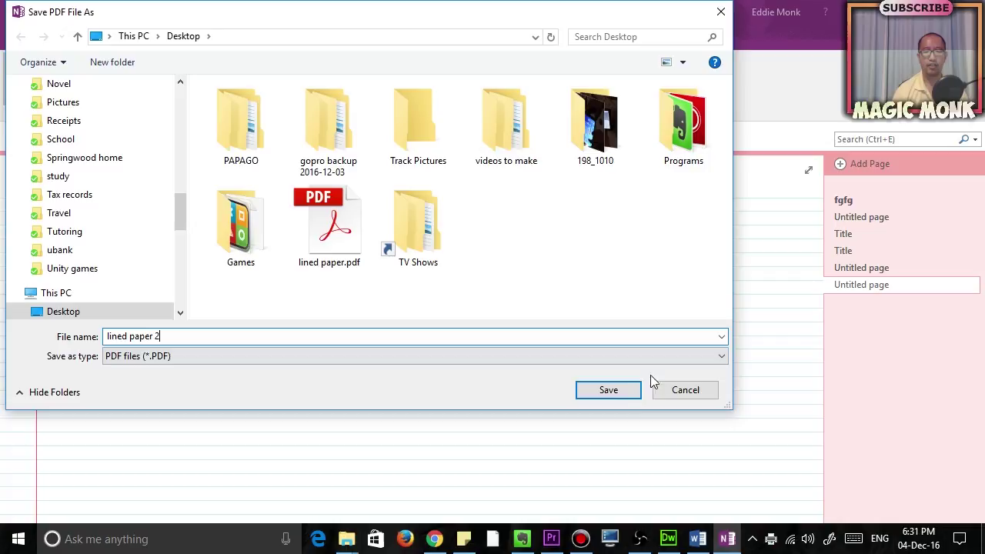
{"action": "left_click", "coordinate": [627, 392]}
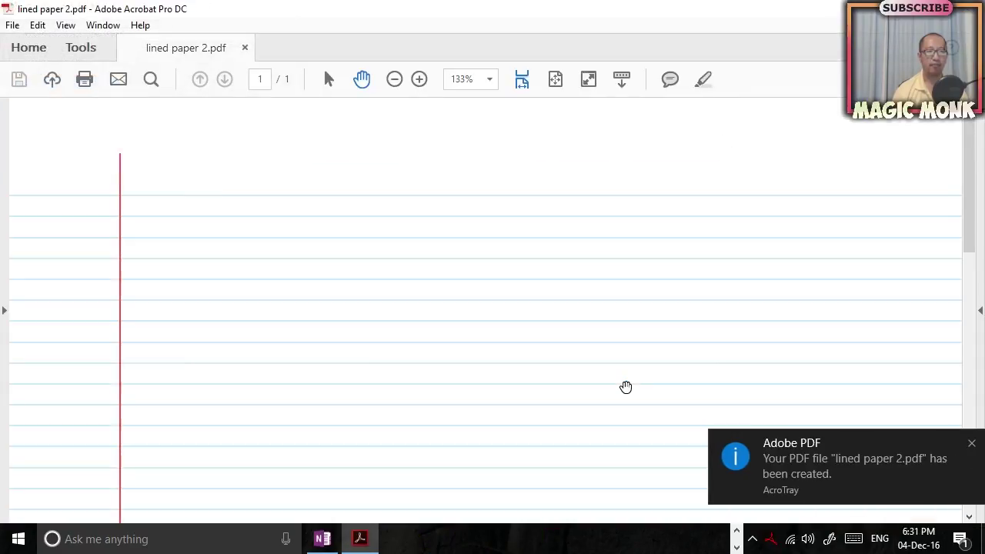
Look over the lined page in the PDF and export it as a Word Document named "lined paper 2.docx" on the Desktop.
{"action": "scroll", "coordinate": [583, 308], "scroll_direction": "down", "scroll_amount": 10}
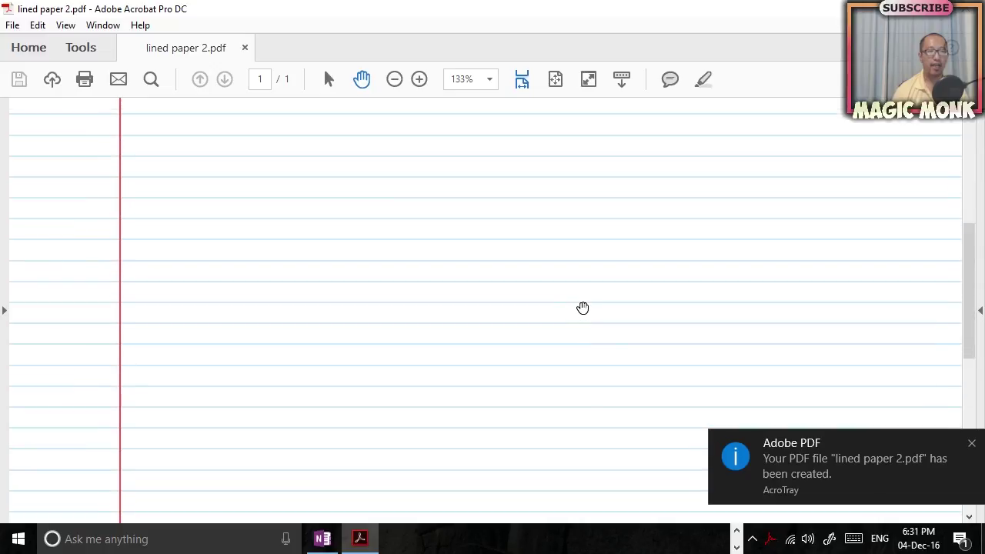
{"action": "scroll", "coordinate": [582, 308], "scroll_direction": "up", "scroll_amount": 10}
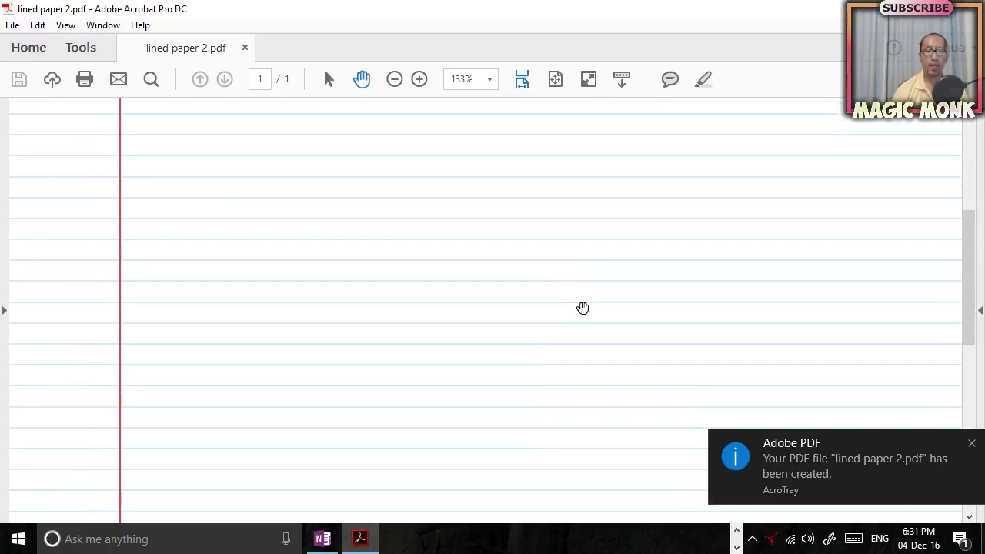
{"action": "scroll", "coordinate": [492, 334], "scroll_direction": "down", "scroll_amount": 8}
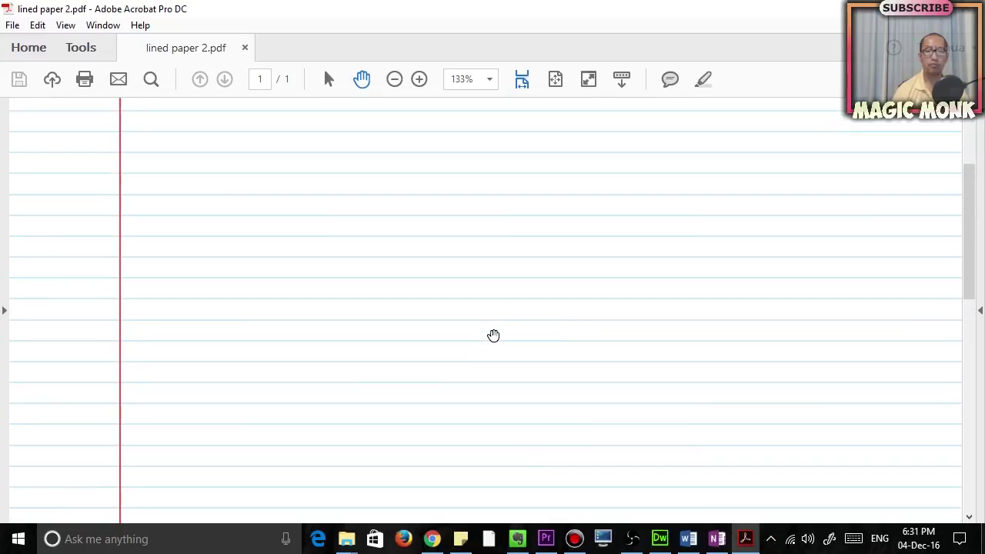
{"action": "scroll", "coordinate": [493, 336], "scroll_direction": "down", "scroll_amount": 3}
{"action": "scroll", "coordinate": [493, 335], "scroll_direction": "up", "scroll_amount": 10}
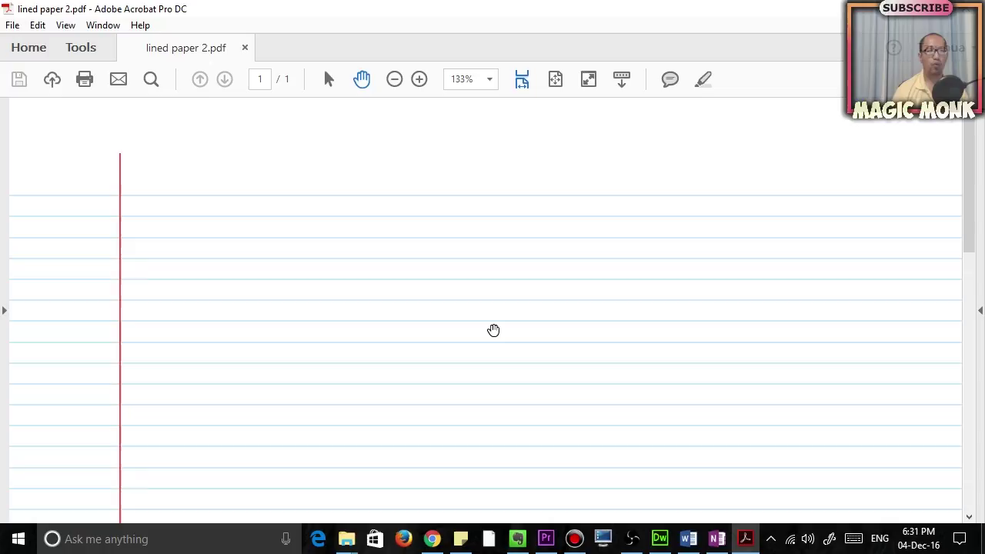
{"action": "left_click", "coordinate": [14, 28]}
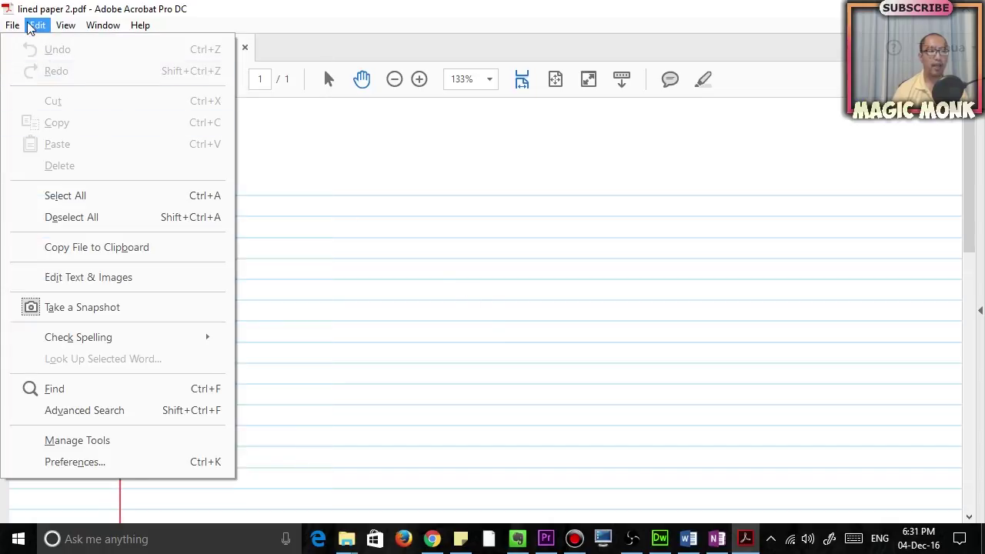
{"action": "mouse_move", "coordinate": [65, 168]}
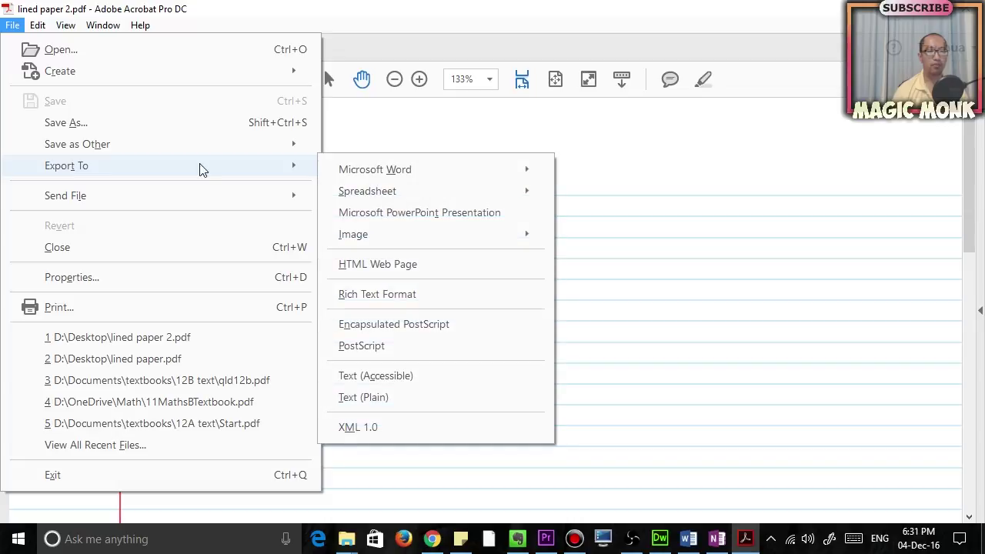
{"action": "mouse_move", "coordinate": [453, 169]}
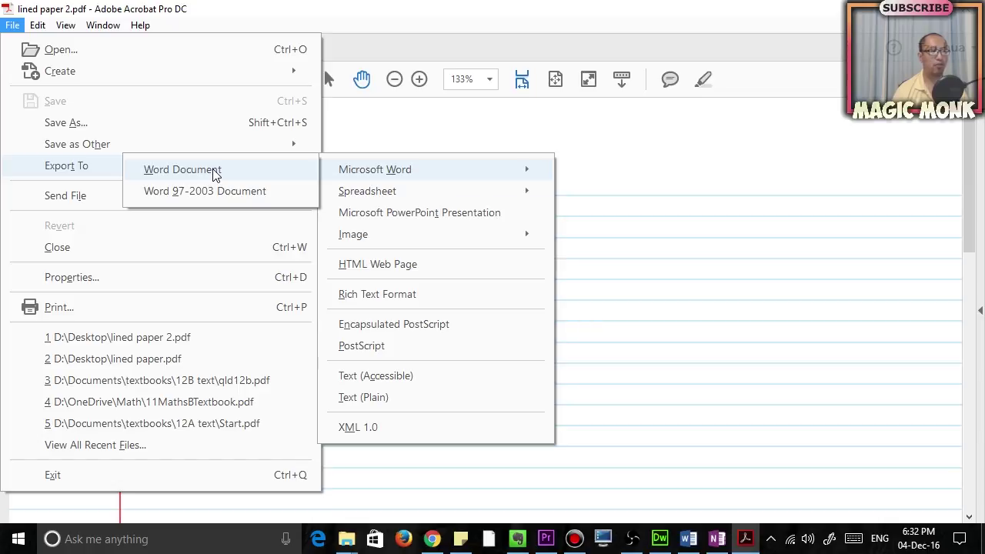
{"action": "left_click", "coordinate": [214, 174]}
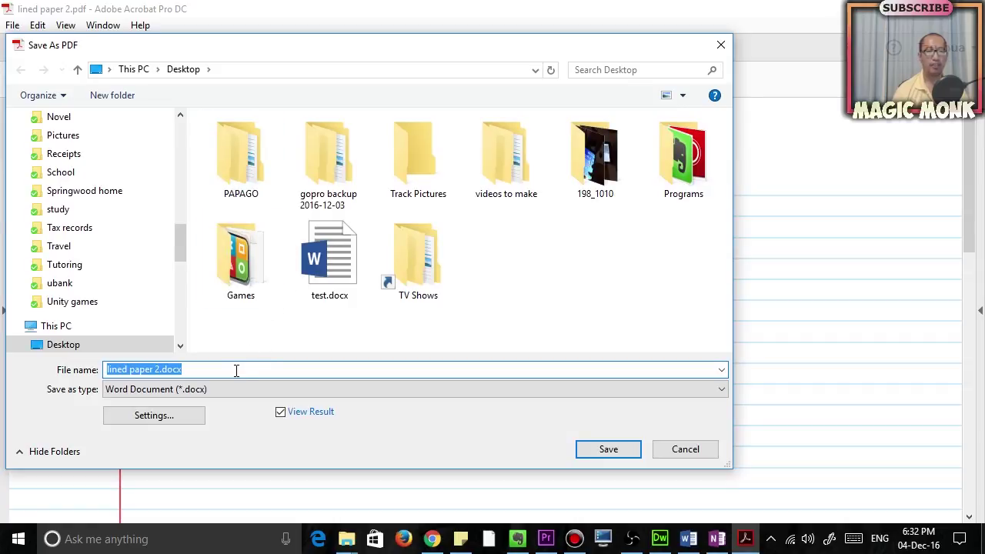
{"action": "left_click", "coordinate": [609, 450]}
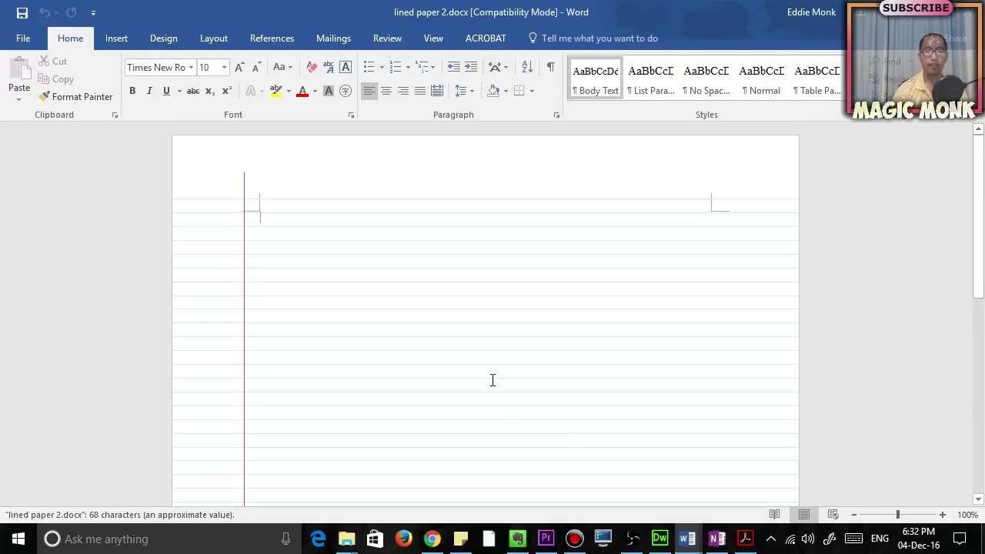
Delete the text "New Section 2 Page 1" below the ruled lines in the exported Word document.
{"action": "scroll", "coordinate": [420, 334], "scroll_direction": "down", "scroll_amount": 6}
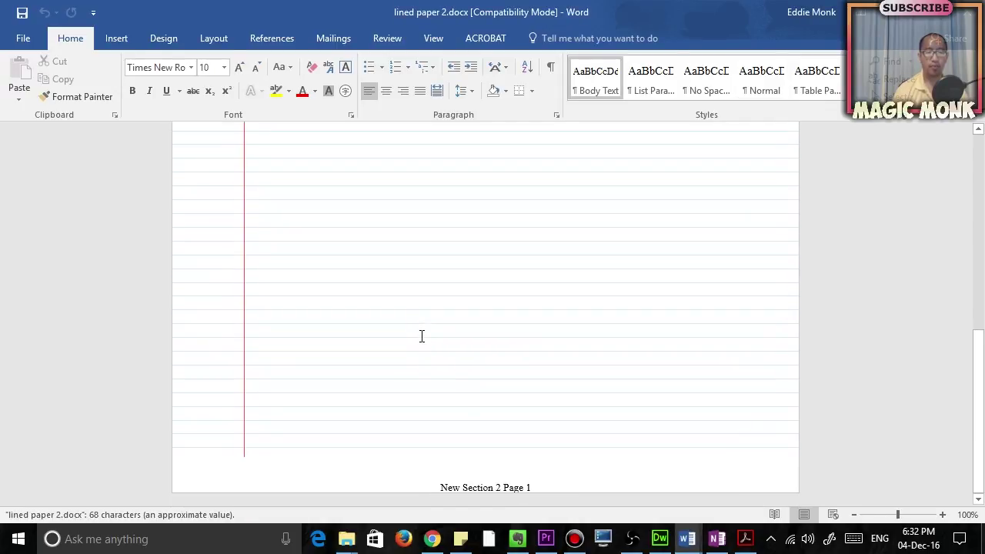
{"action": "scroll", "coordinate": [422, 337], "scroll_direction": "up", "scroll_amount": 5}
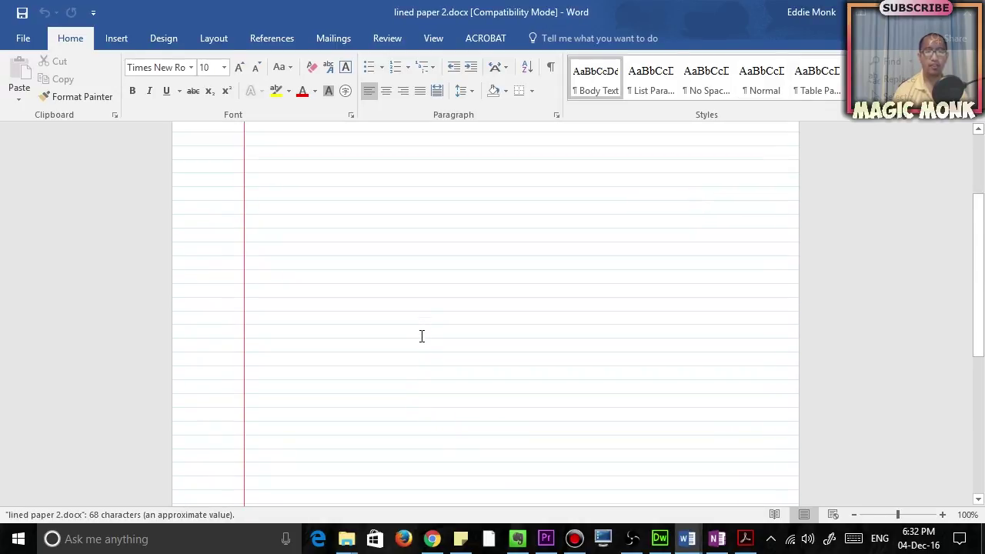
{"action": "scroll", "coordinate": [431, 342], "scroll_direction": "down", "scroll_amount": 1}
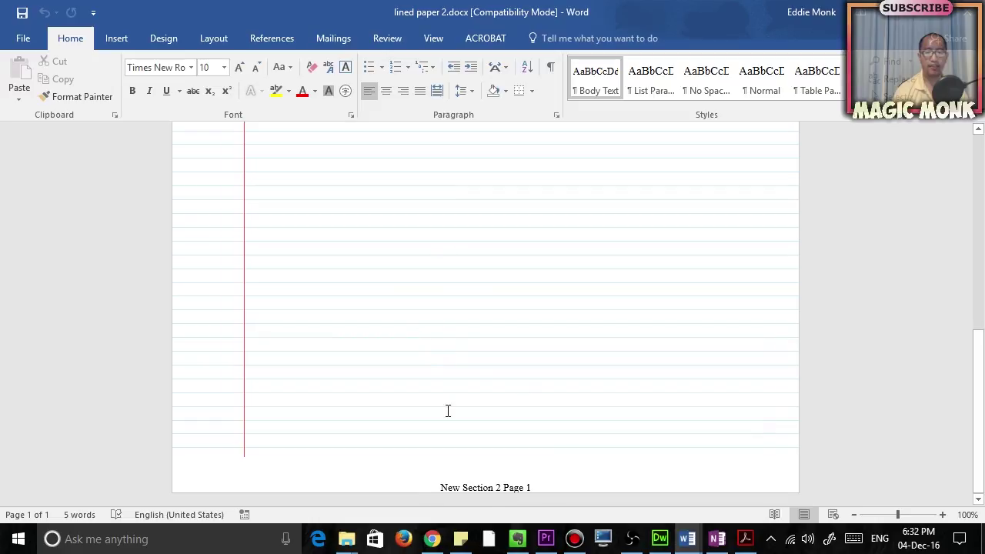
{"action": "scroll", "coordinate": [430, 371], "scroll_direction": "up", "scroll_amount": 6}
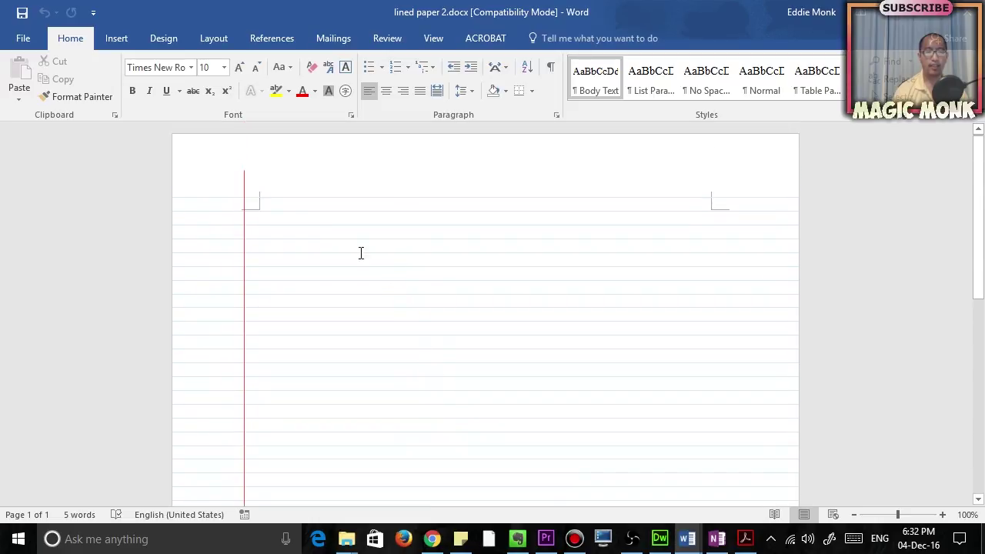
{"action": "left_click", "coordinate": [287, 202]}
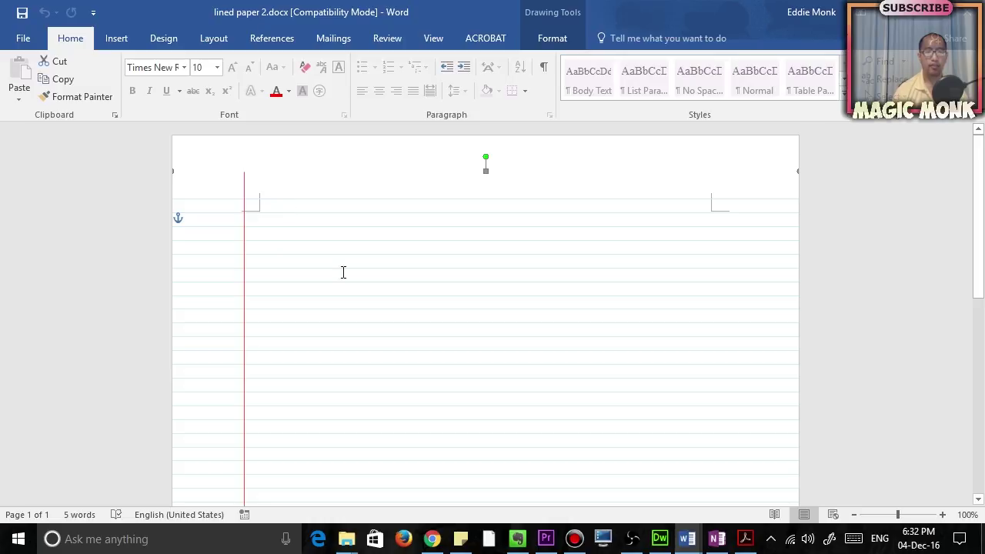
{"action": "scroll", "coordinate": [390, 411], "scroll_direction": "down", "scroll_amount": 6}
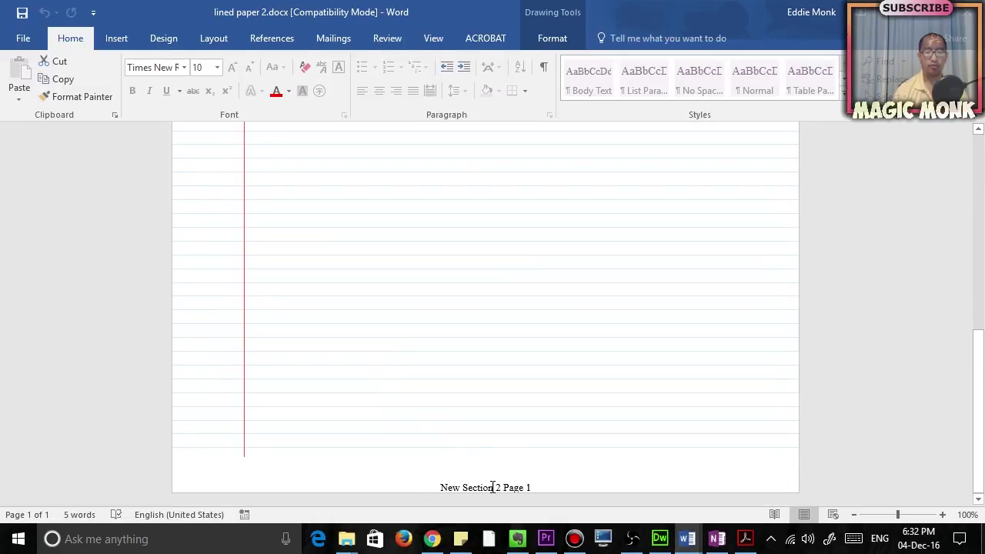
{"action": "triple_click", "coordinate": [493, 487]}
{"action": "key", "text": "Delete"}
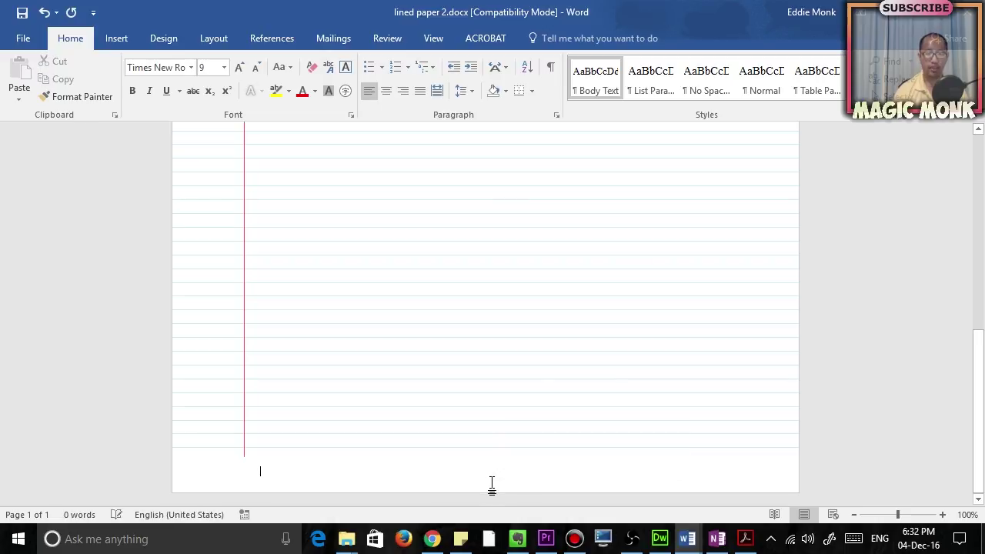
Add two blank lines below the ruled lines to extend the document onto a second page, and check that page.
{"action": "scroll", "coordinate": [492, 483], "scroll_direction": "up", "scroll_amount": 6}
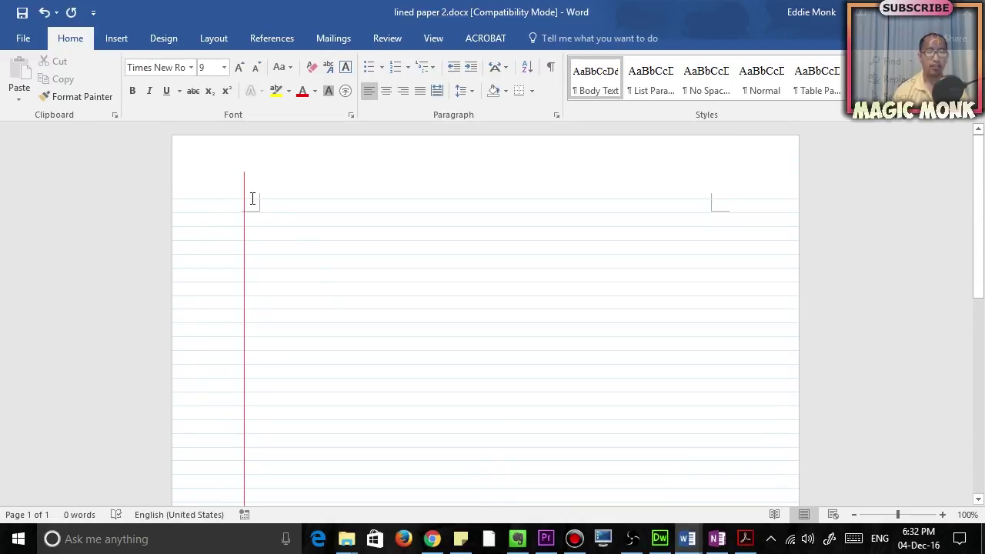
{"action": "left_click", "coordinate": [238, 202]}
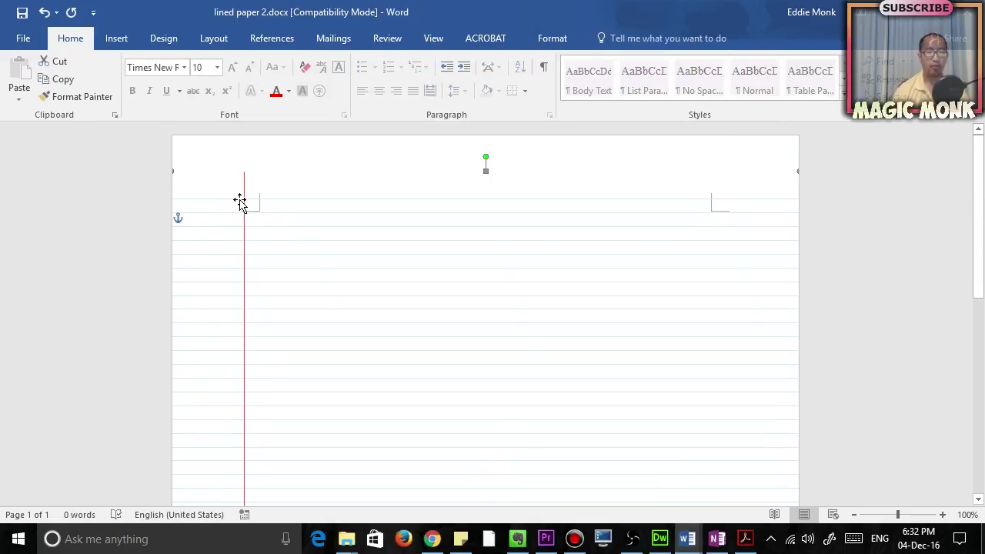
{"action": "scroll", "coordinate": [346, 393], "scroll_direction": "down", "scroll_amount": 3}
{"action": "left_click", "coordinate": [346, 398]}
{"action": "scroll", "coordinate": [362, 462], "scroll_direction": "down", "scroll_amount": 3}
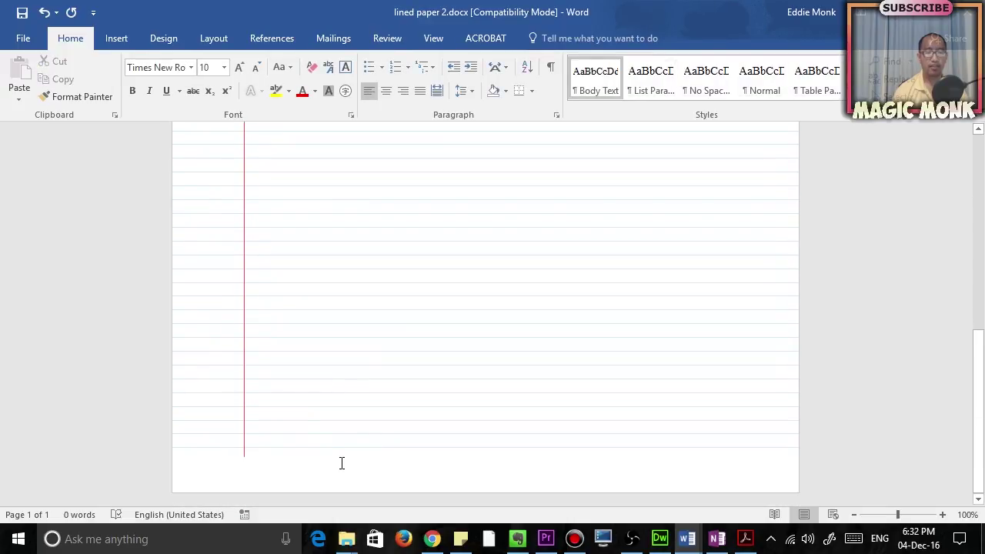
{"action": "key", "text": "Return"}
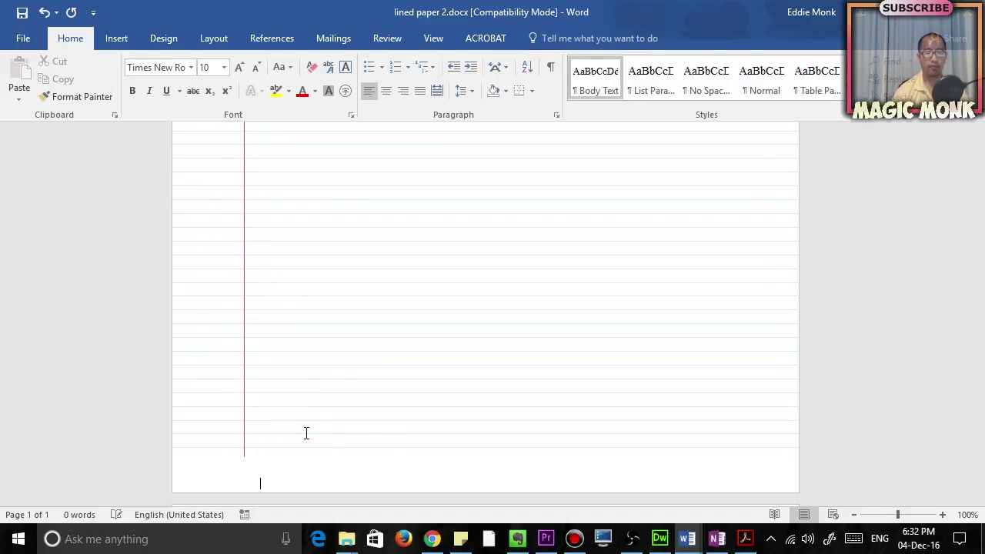
{"action": "key", "text": "Return"}
{"action": "scroll", "coordinate": [307, 433], "scroll_direction": "down", "scroll_amount": 5}
{"action": "scroll", "coordinate": [307, 433], "scroll_direction": "up", "scroll_amount": 4}
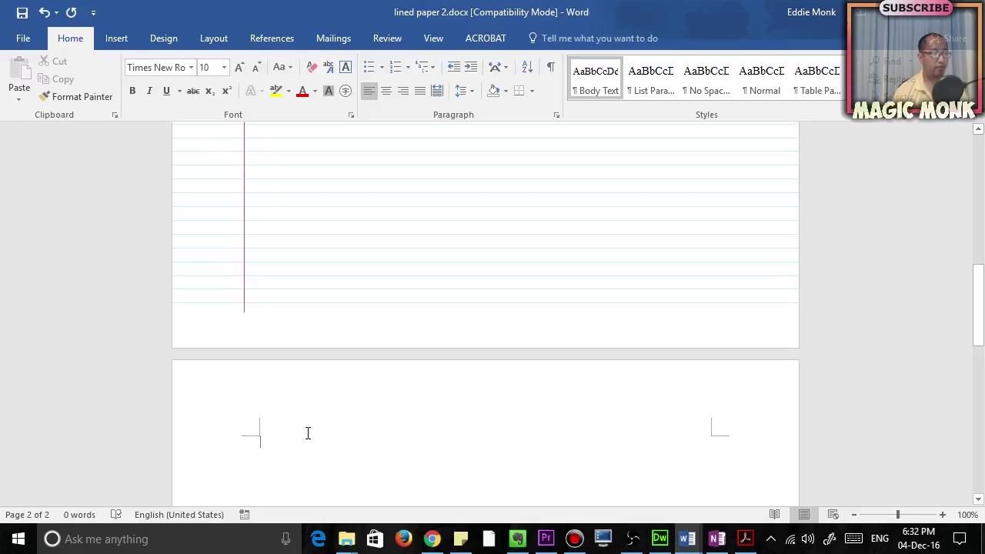
{"action": "scroll", "coordinate": [308, 433], "scroll_direction": "down", "scroll_amount": 3}
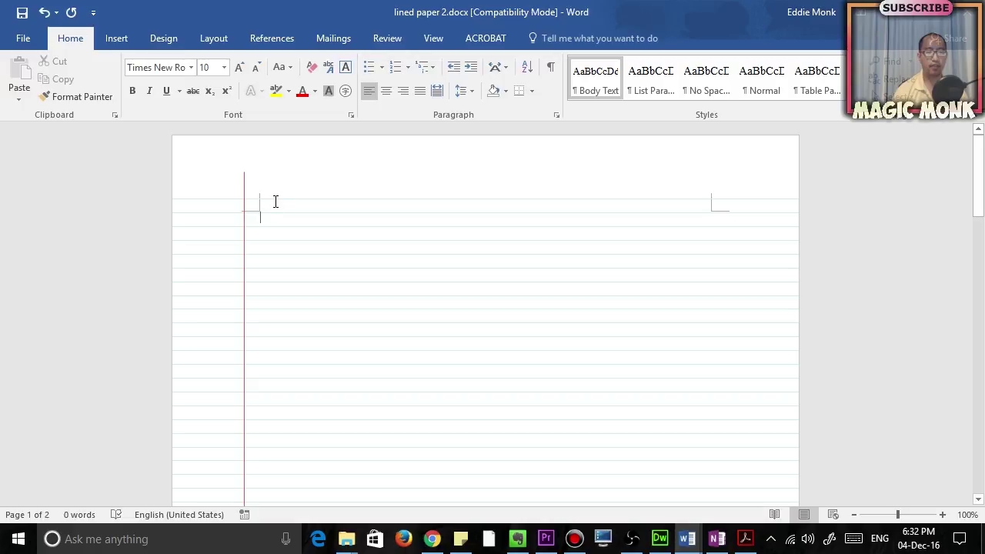
Cut the ruled lines out of the first page's body and insert a Blank header.
{"action": "left_click", "coordinate": [278, 201]}
{"action": "key", "text": "Delete"}
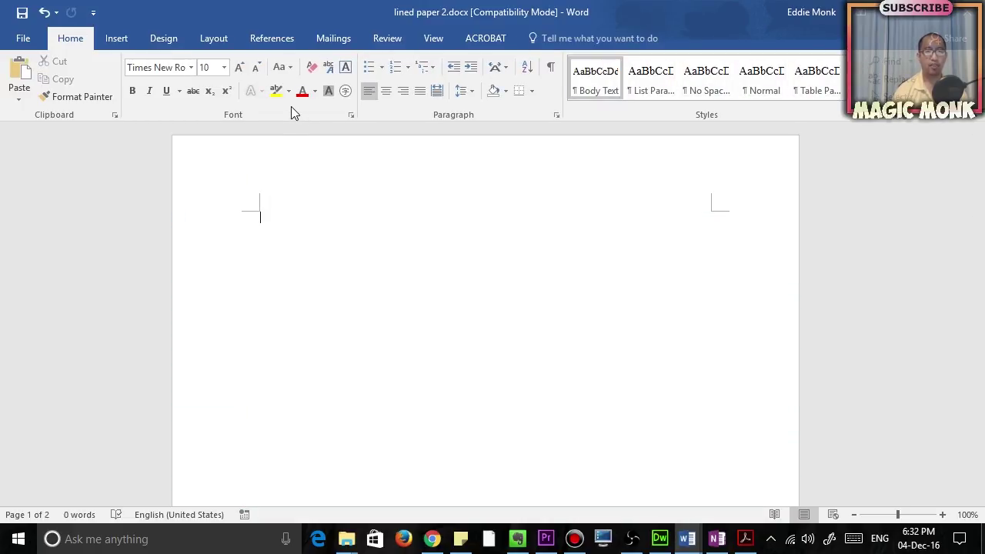
{"action": "left_click", "coordinate": [433, 38]}
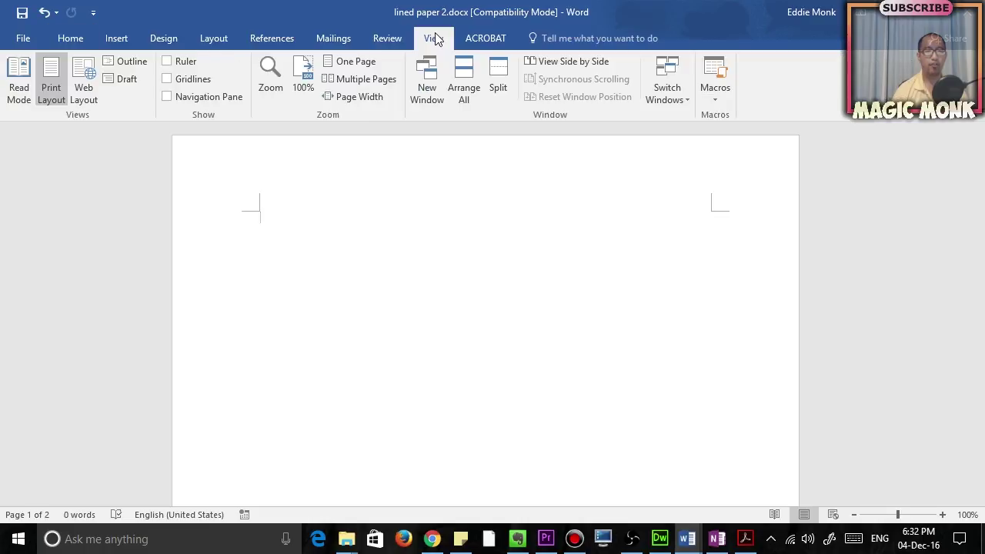
{"action": "left_click", "coordinate": [117, 39]}
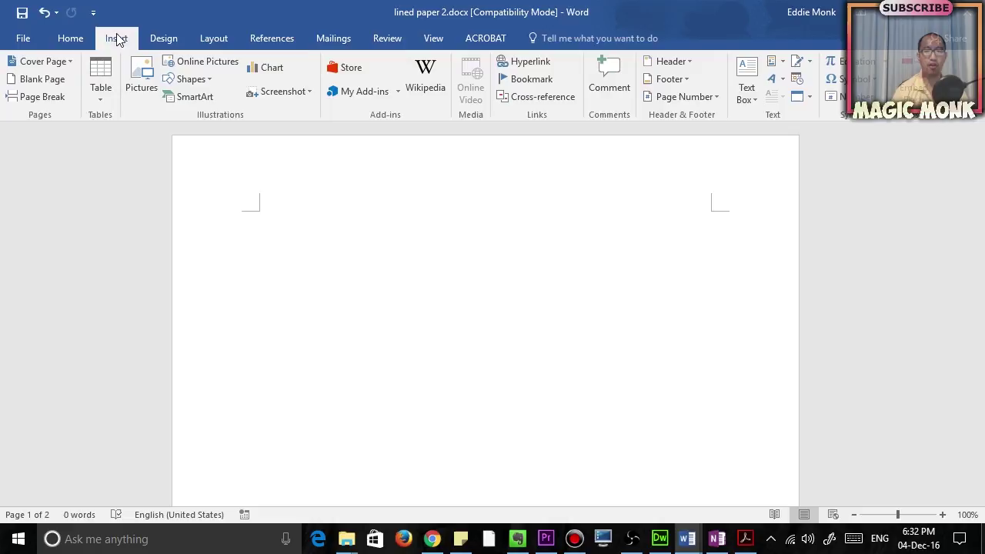
{"action": "left_click", "coordinate": [678, 62]}
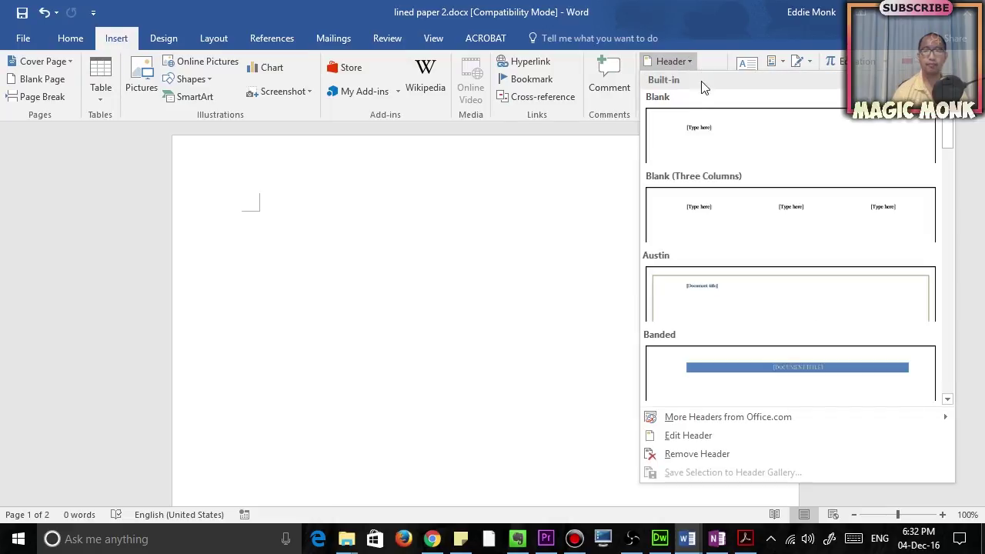
{"action": "left_click", "coordinate": [697, 128]}
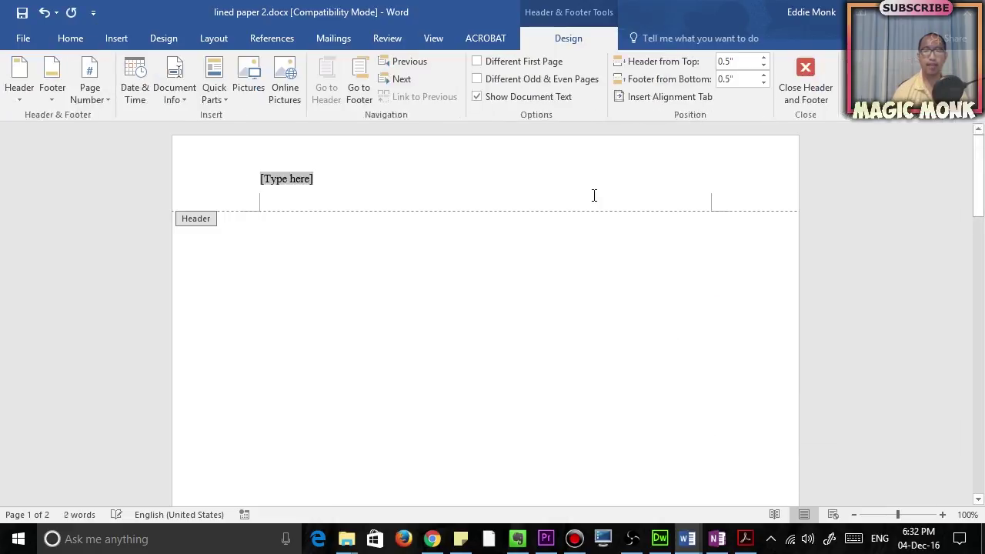
Delete the header's placeholder text and paste the ruled lines into the header.
{"action": "left_click", "coordinate": [282, 182]}
{"action": "key", "text": "Delete"}
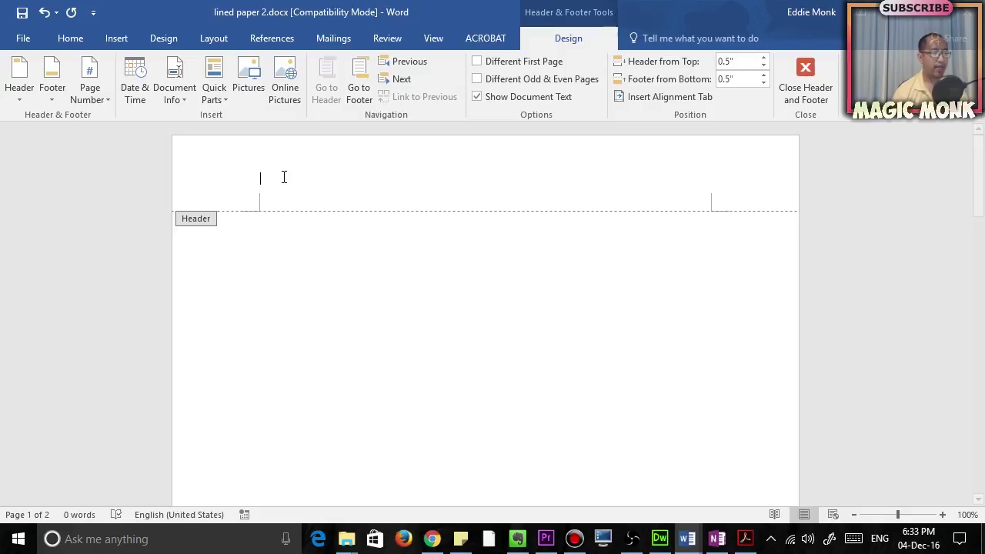
{"action": "key", "text": "ctrl+v"}
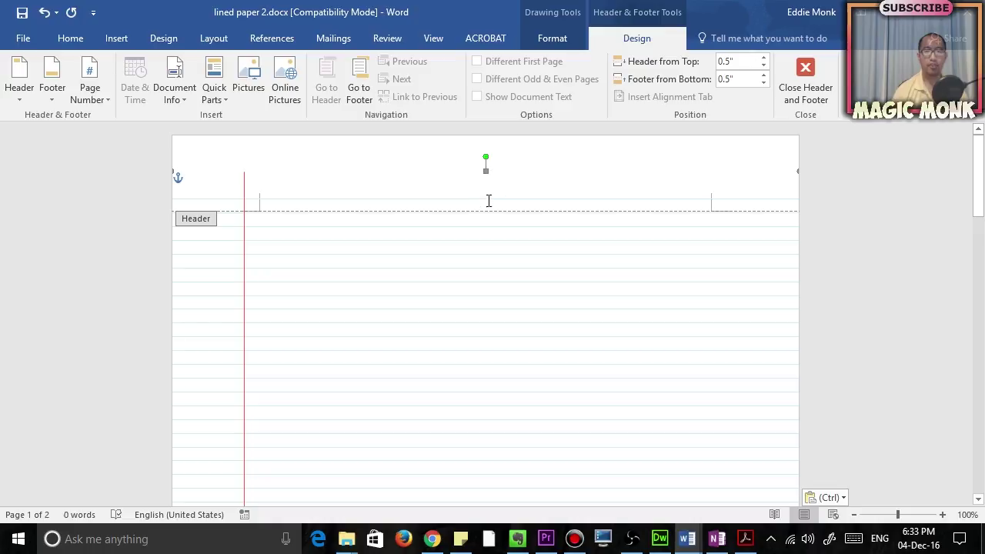
Set the text wrapping of the ruled lines in the header to Behind Text.
{"action": "left_click", "coordinate": [554, 39]}
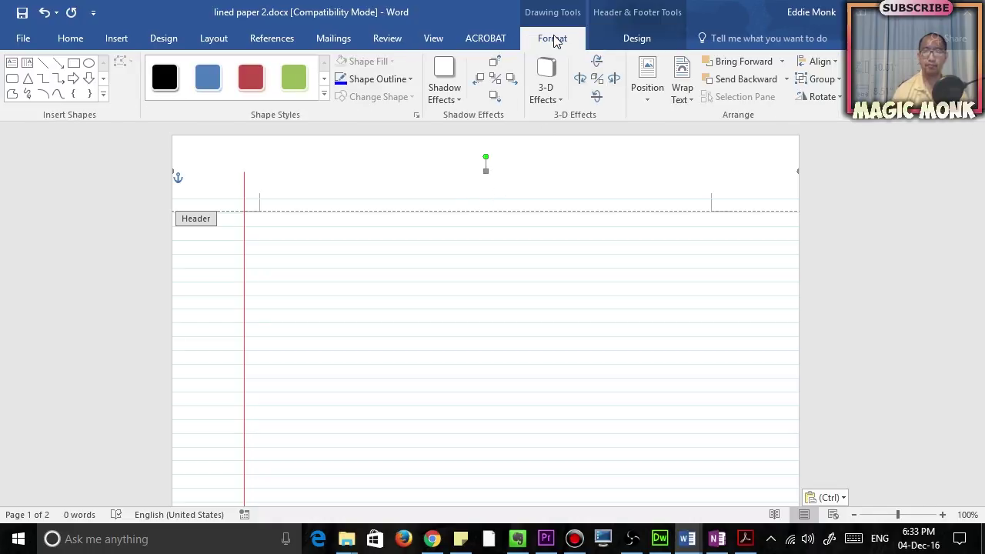
{"action": "left_click", "coordinate": [688, 98]}
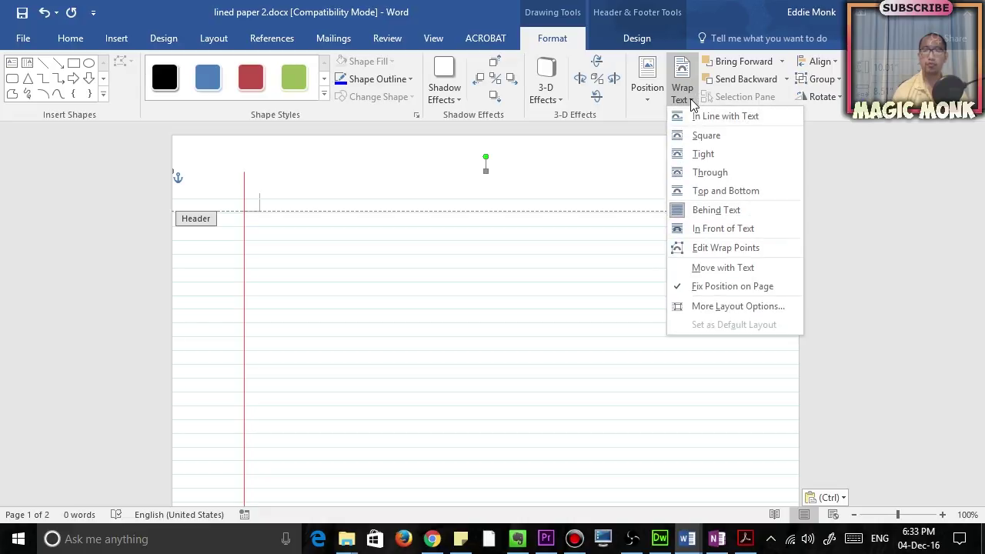
{"action": "left_click", "coordinate": [732, 209]}
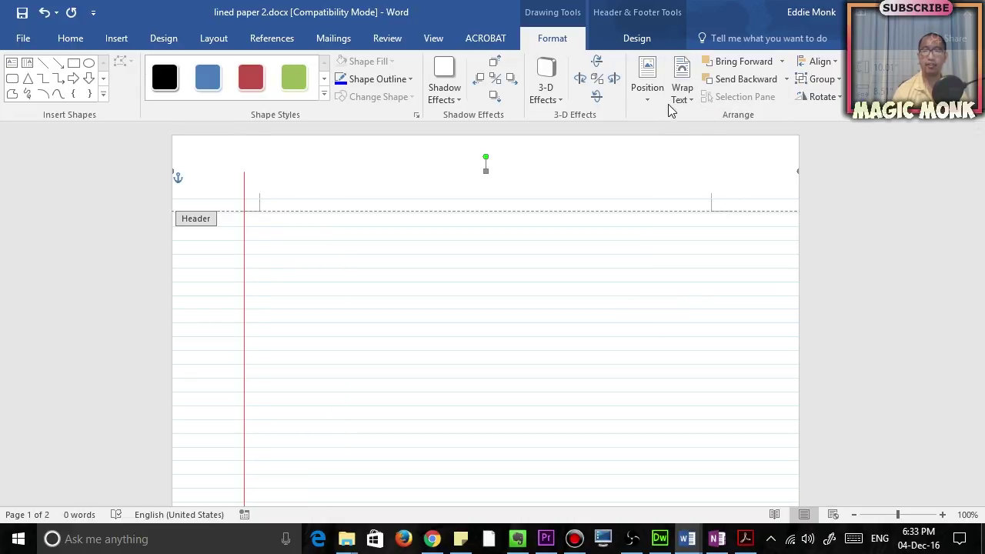
Align the ruled lines relative to the page, using Align Center and Align Middle.
{"action": "left_click", "coordinate": [825, 63]}
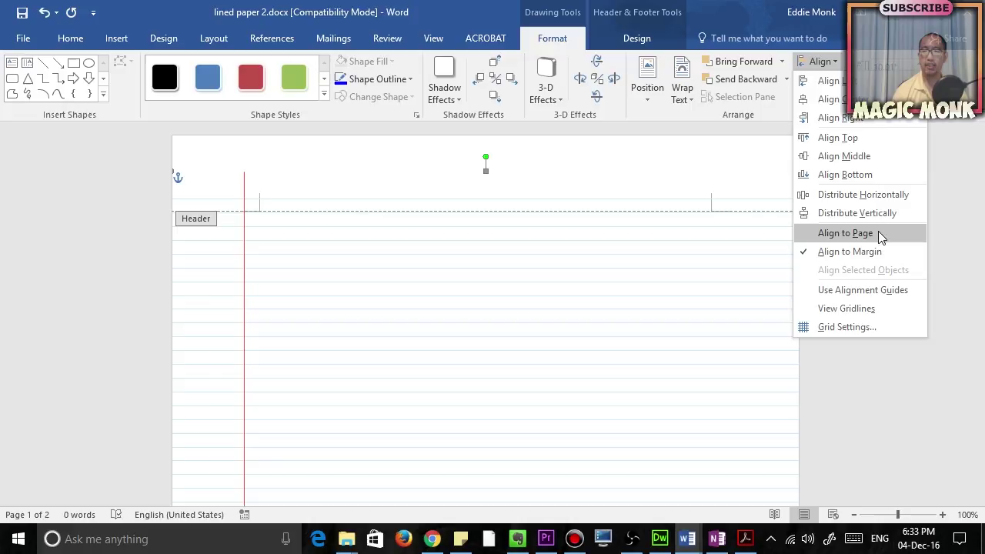
{"action": "left_click", "coordinate": [845, 233]}
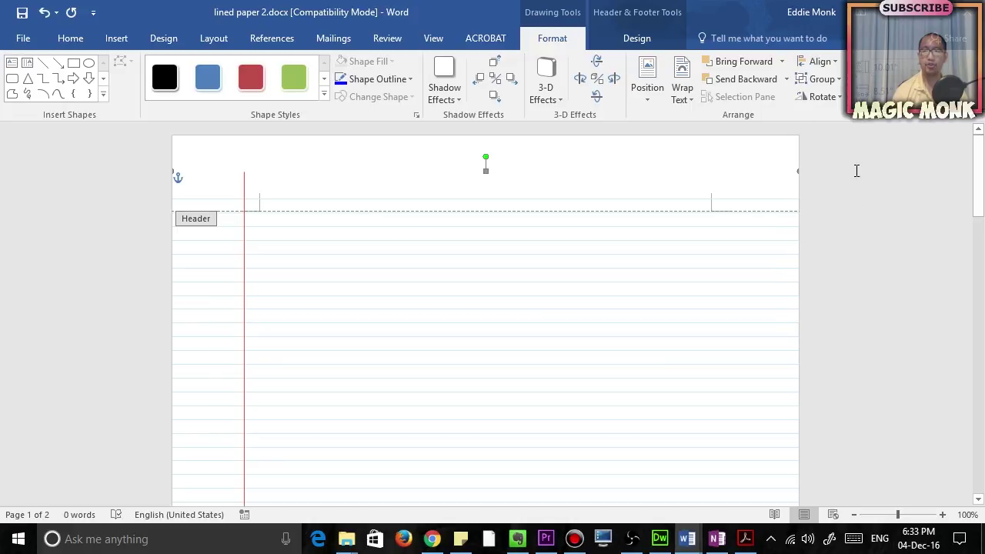
{"action": "left_click", "coordinate": [822, 62]}
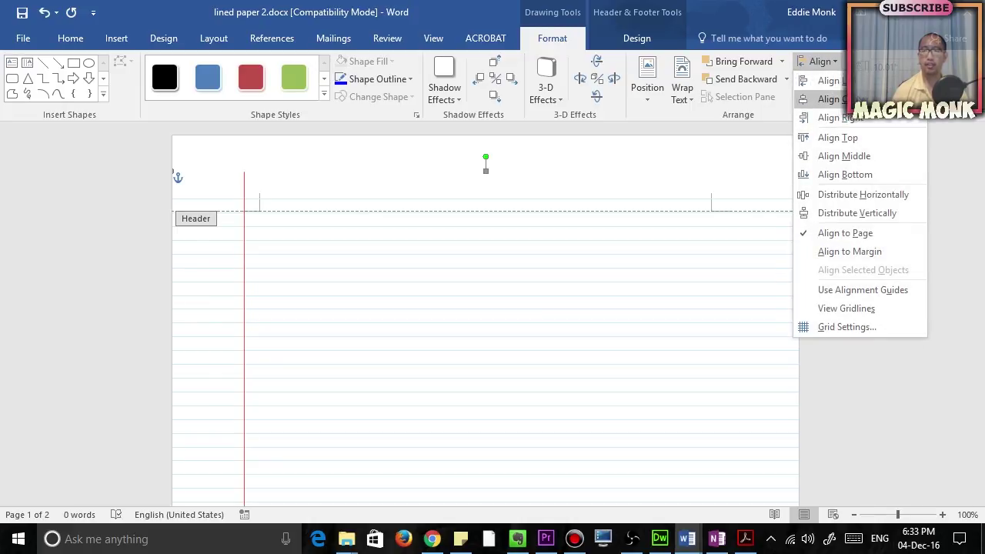
{"action": "left_click", "coordinate": [839, 99]}
{"action": "left_click", "coordinate": [823, 61]}
{"action": "left_click", "coordinate": [845, 156]}
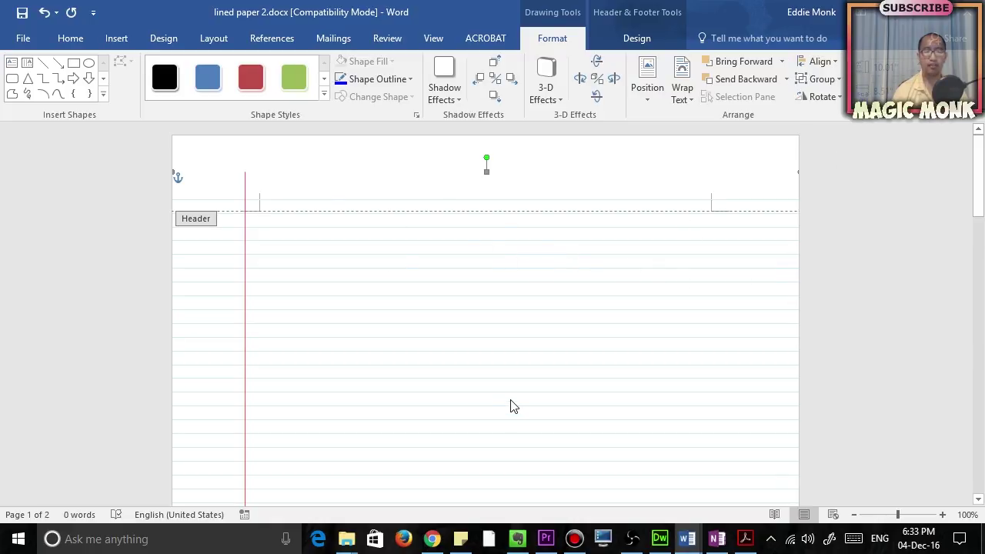
Close header editing and check the ruled lines on both pages of the document.
{"action": "scroll", "coordinate": [502, 435], "scroll_direction": "down", "scroll_amount": 3}
{"action": "scroll", "coordinate": [502, 433], "scroll_direction": "up", "scroll_amount": 3}
{"action": "left_click", "coordinate": [98, 220]}
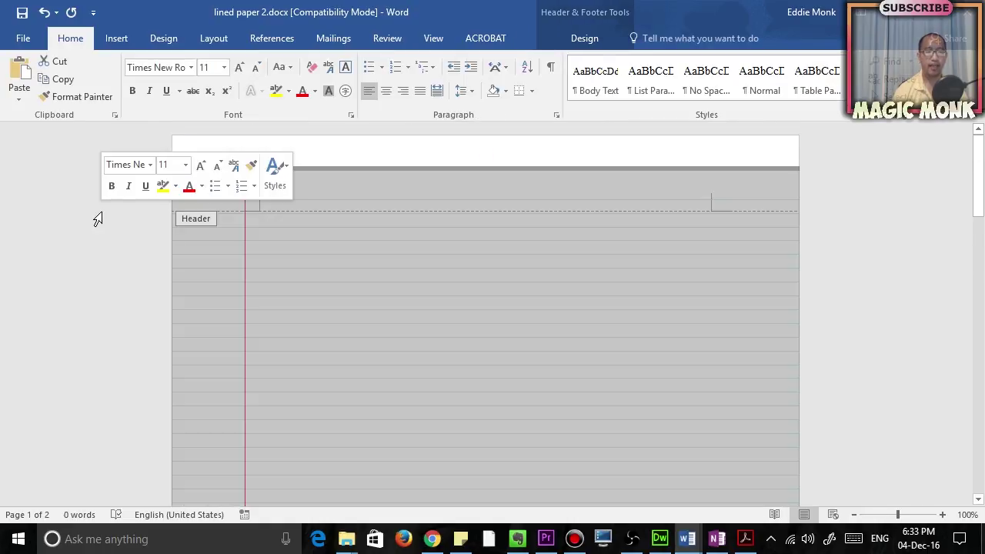
{"action": "double_click", "coordinate": [892, 223]}
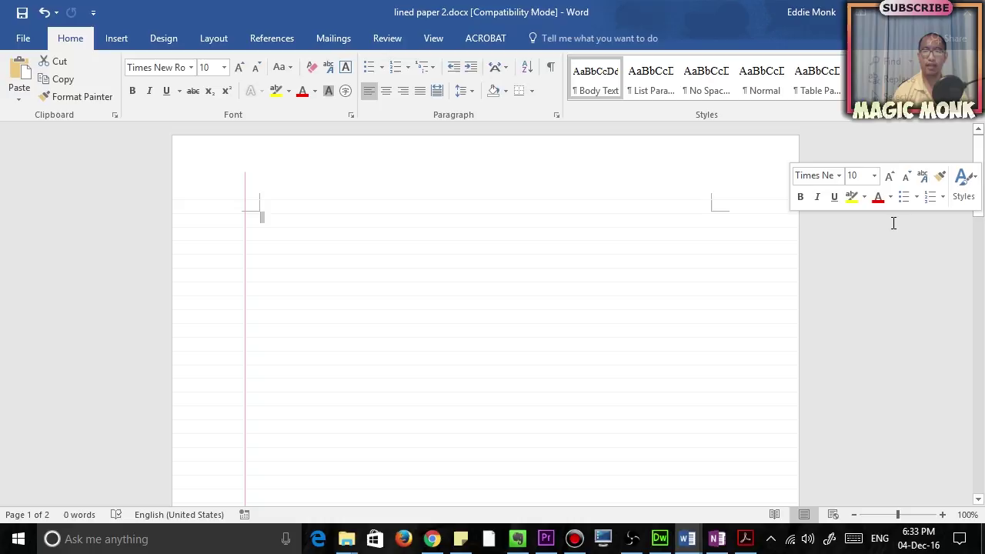
{"action": "left_click", "coordinate": [714, 331]}
{"action": "scroll", "coordinate": [657, 400], "scroll_direction": "down", "scroll_amount": 8}
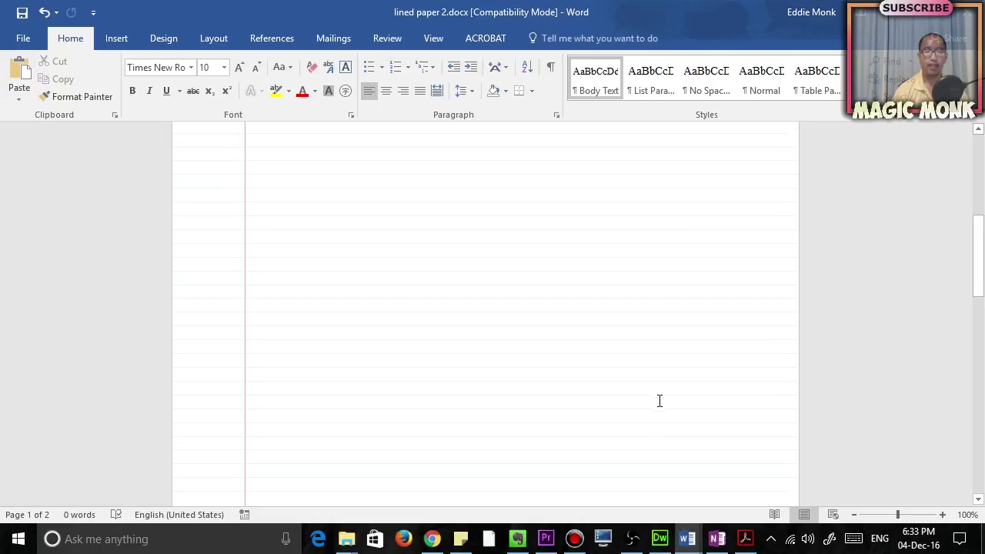
{"action": "scroll", "coordinate": [489, 254], "scroll_direction": "down", "scroll_amount": 15}
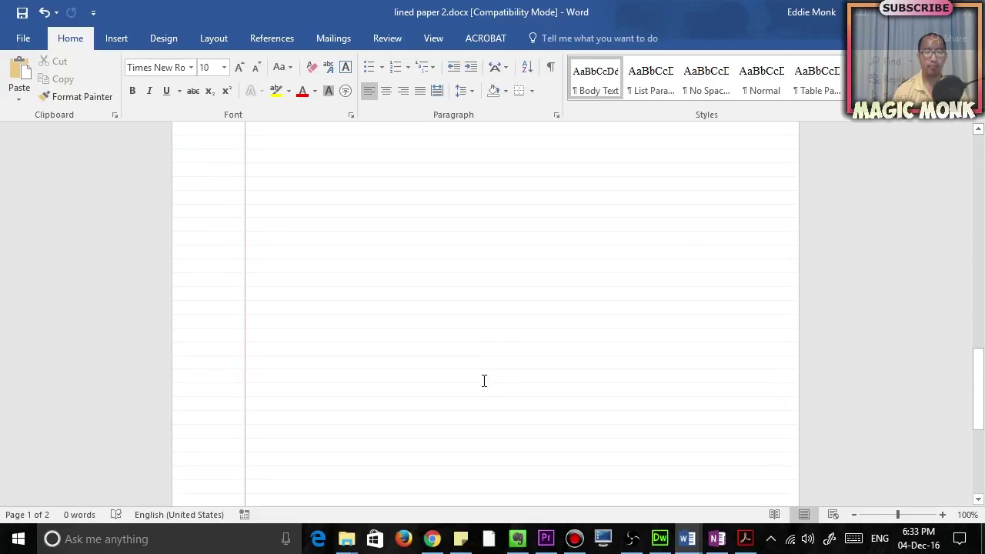
Add blank lines at the end of page 2 to extend the document onto a third page, and check its ruling.
{"action": "left_click", "coordinate": [463, 425]}
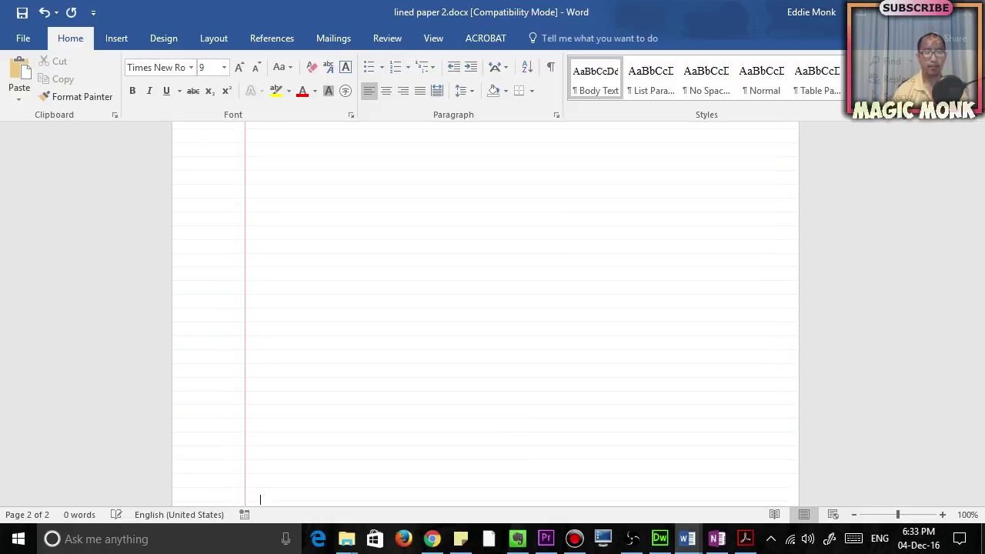
{"action": "key", "text": "Return"}
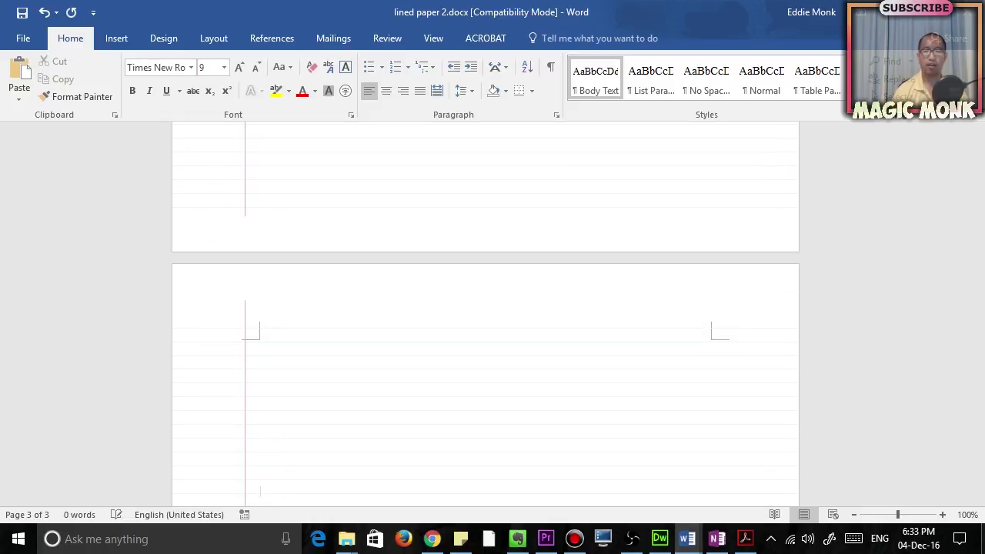
{"action": "scroll", "coordinate": [502, 412], "scroll_direction": "up", "scroll_amount": 3}
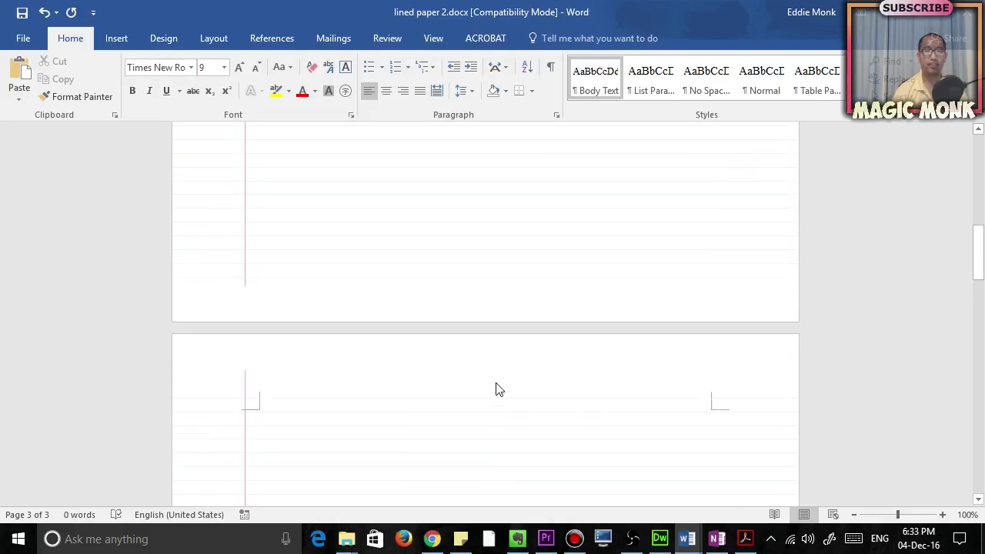
{"action": "scroll", "coordinate": [496, 390], "scroll_direction": "down", "scroll_amount": 5}
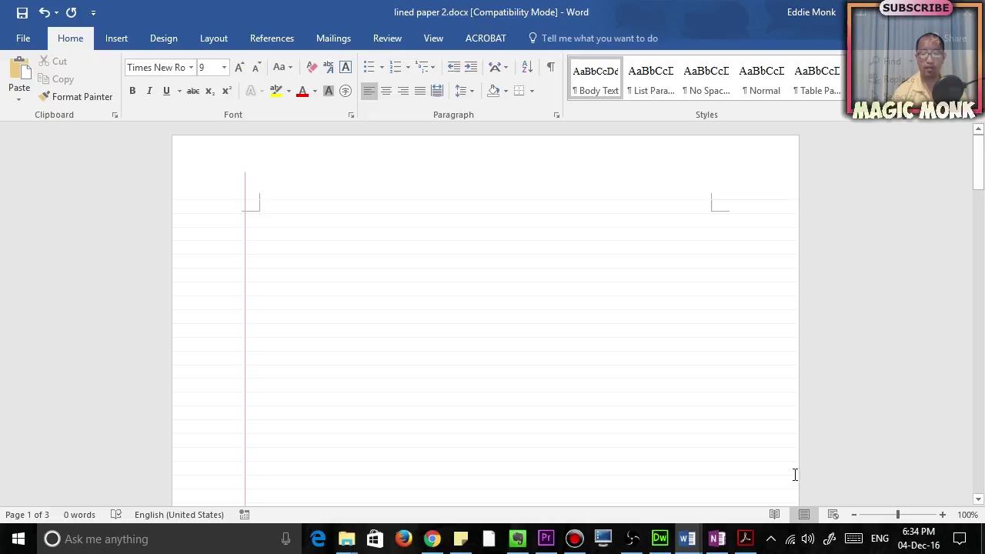
Switch to OneNote and look at the available rule line and grid line styles without changing the page.
{"action": "mouse_move", "coordinate": [717, 540]}
{"action": "left_click", "coordinate": [714, 489]}
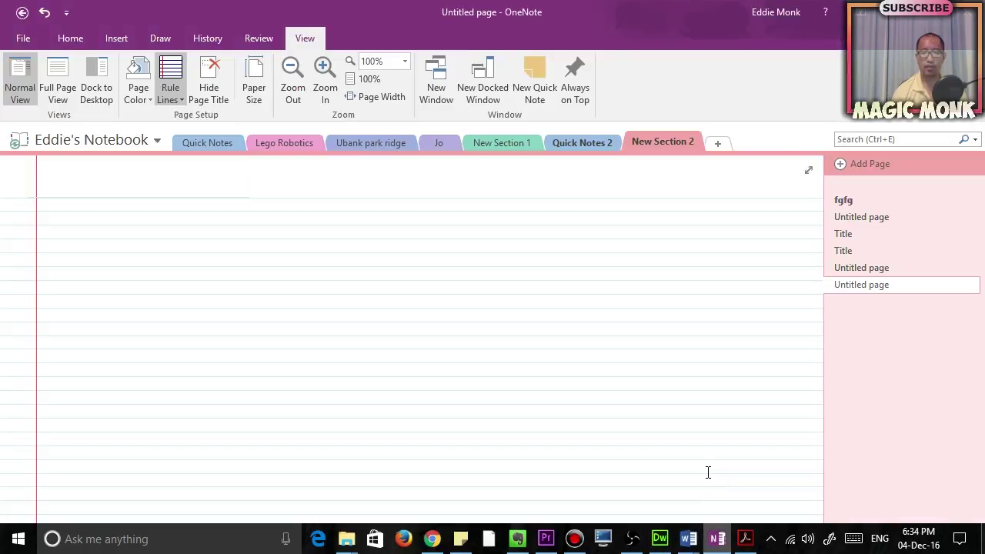
{"action": "left_click", "coordinate": [173, 96]}
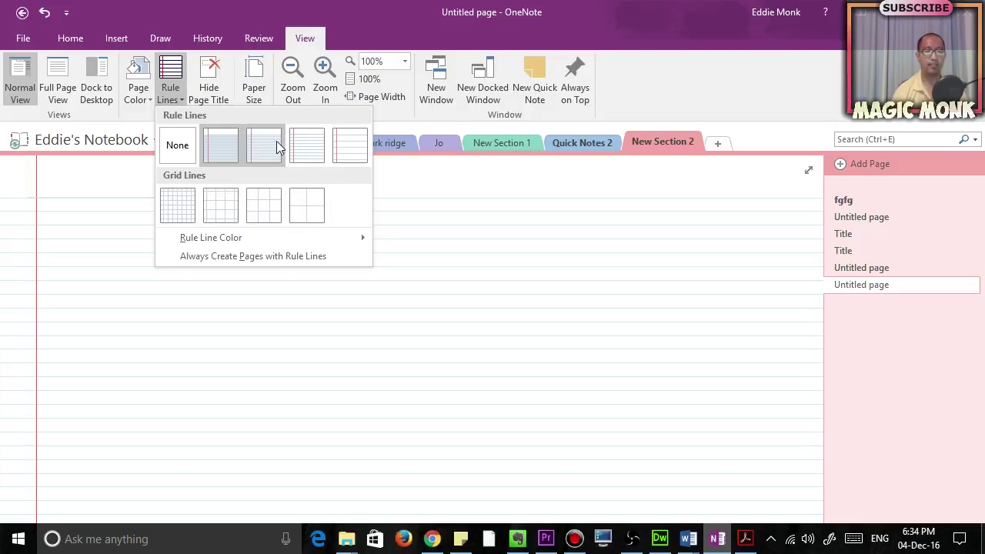
{"action": "left_click", "coordinate": [462, 247]}
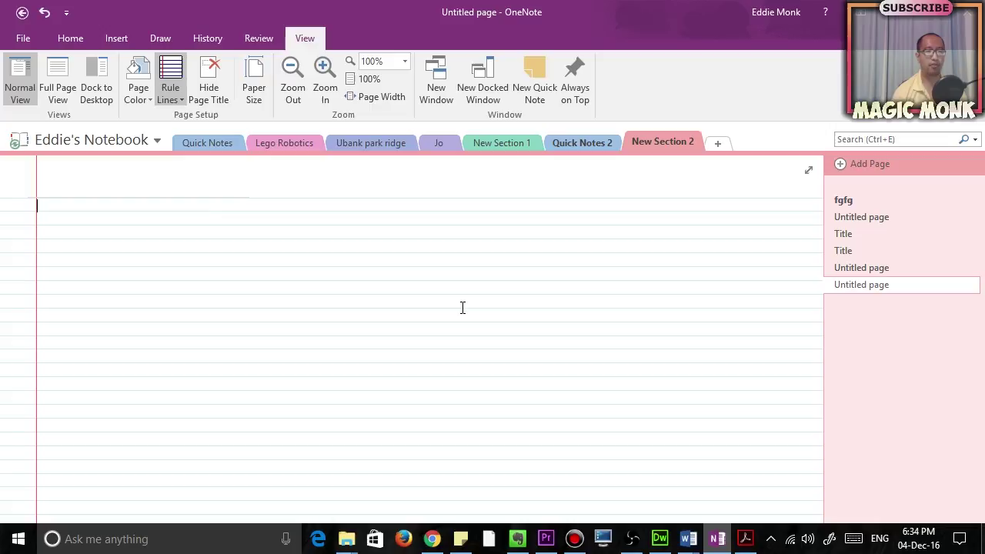